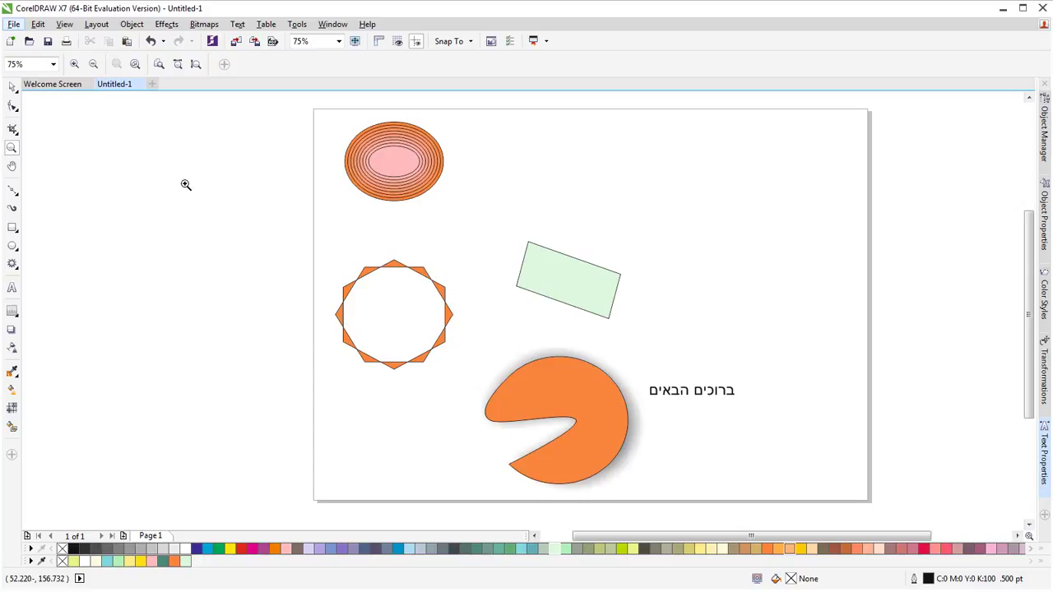
- Activate the Pick tool and select the tilted light green rectangle
left_click(13, 87)
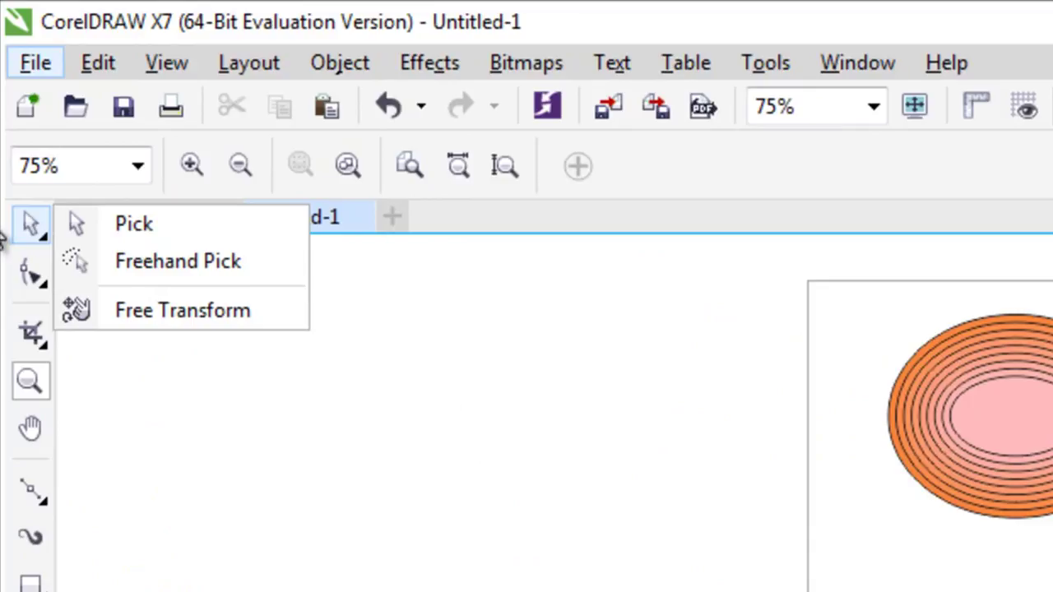
left_click(85, 218)
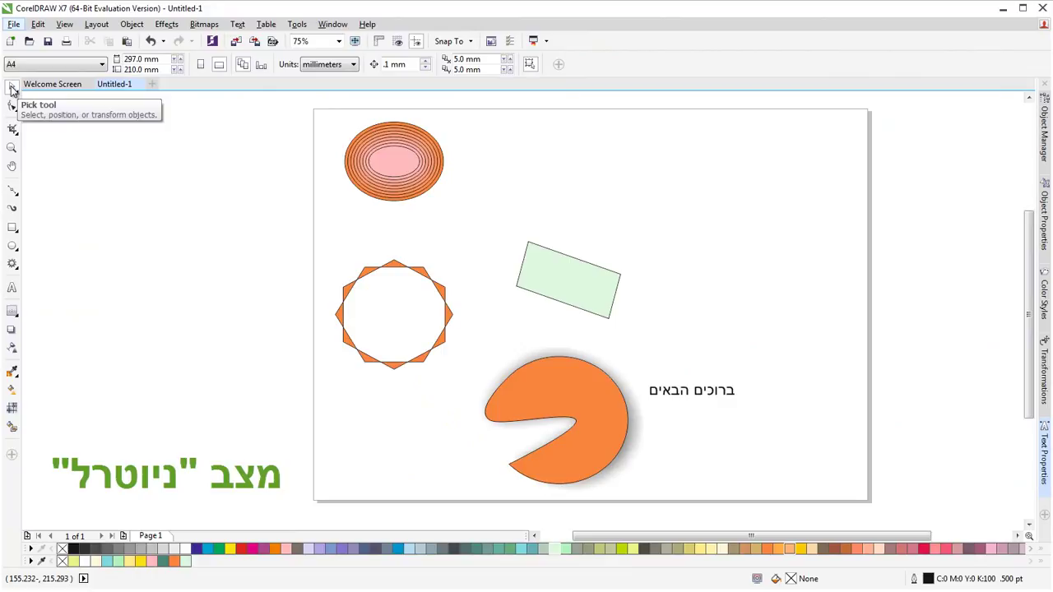
left_click(594, 277)
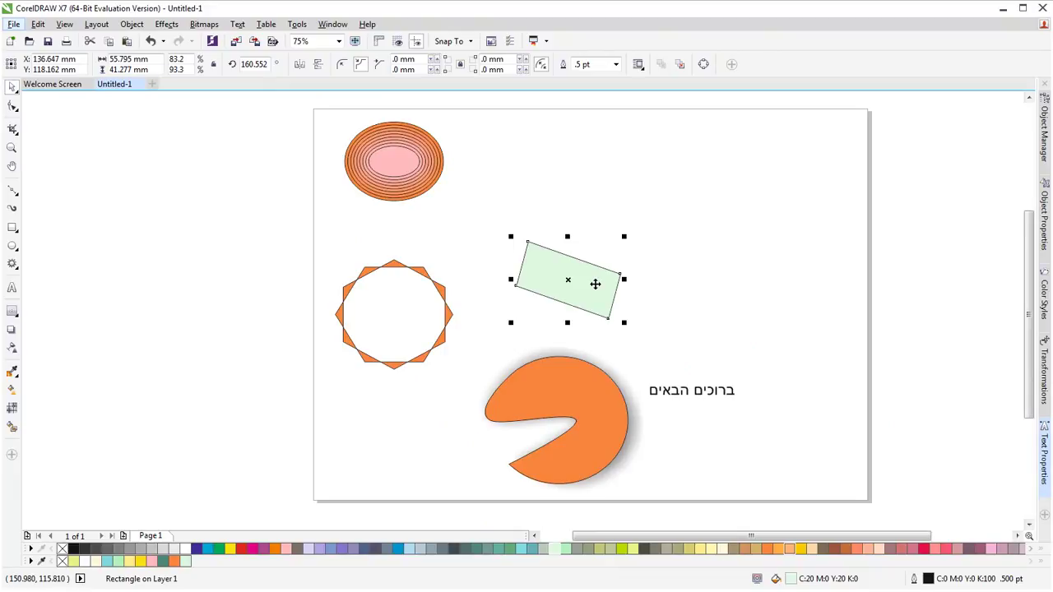
- Draw an unfilled rectangle about 129 by 90 mm beside the light green one, and delete it
left_click(13, 229)
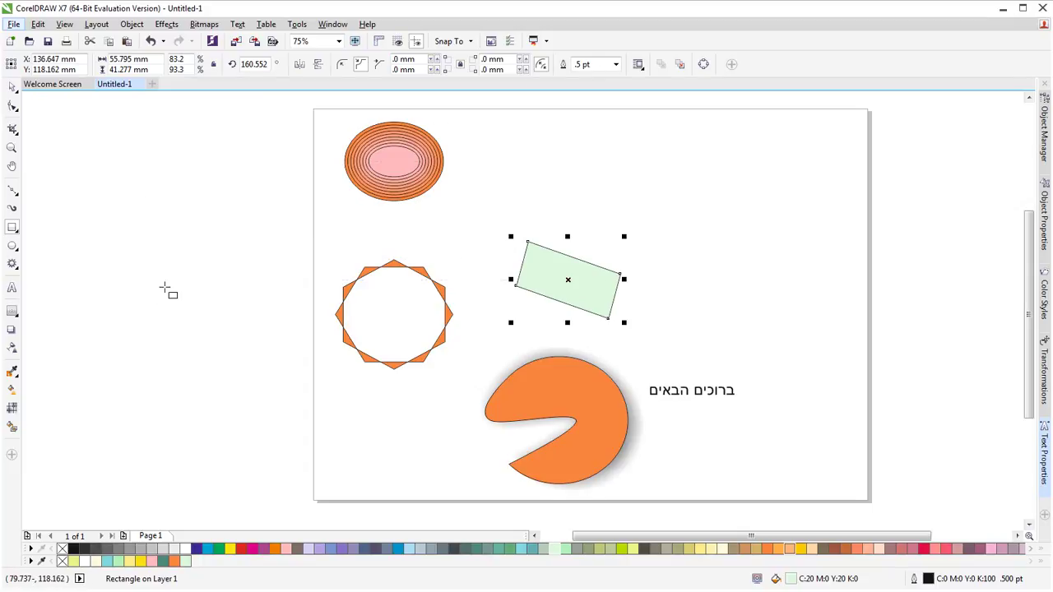
left_click_drag(668, 176, 913, 348)
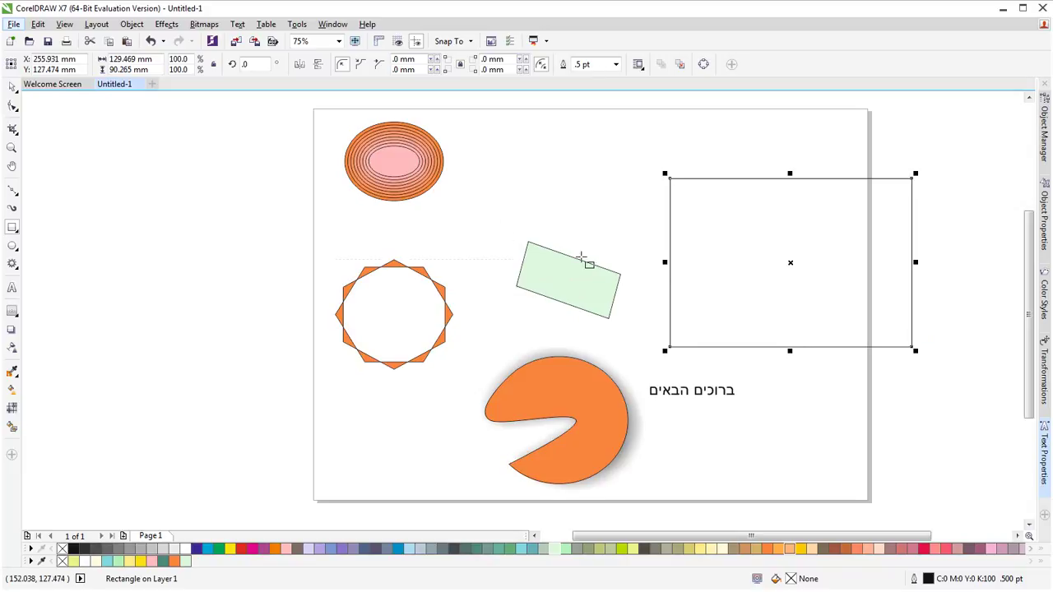
left_click(12, 106)
left_click(129, 188)
left_click(670, 252)
key("Delete")
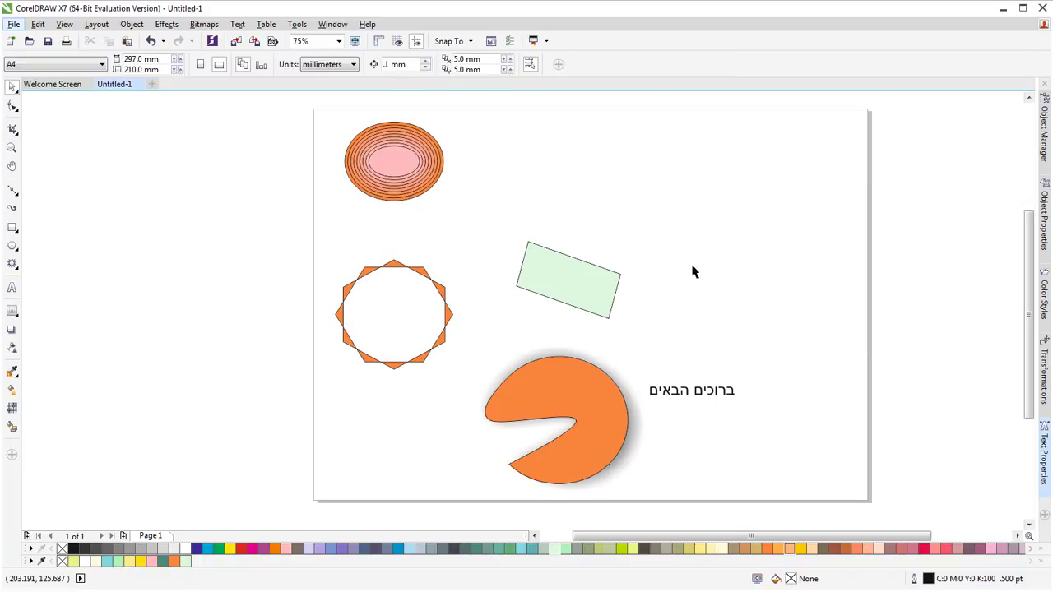
- Move the light green rectangle up toward the page's right side and place the contoured ellipse to its left
left_click(572, 283)
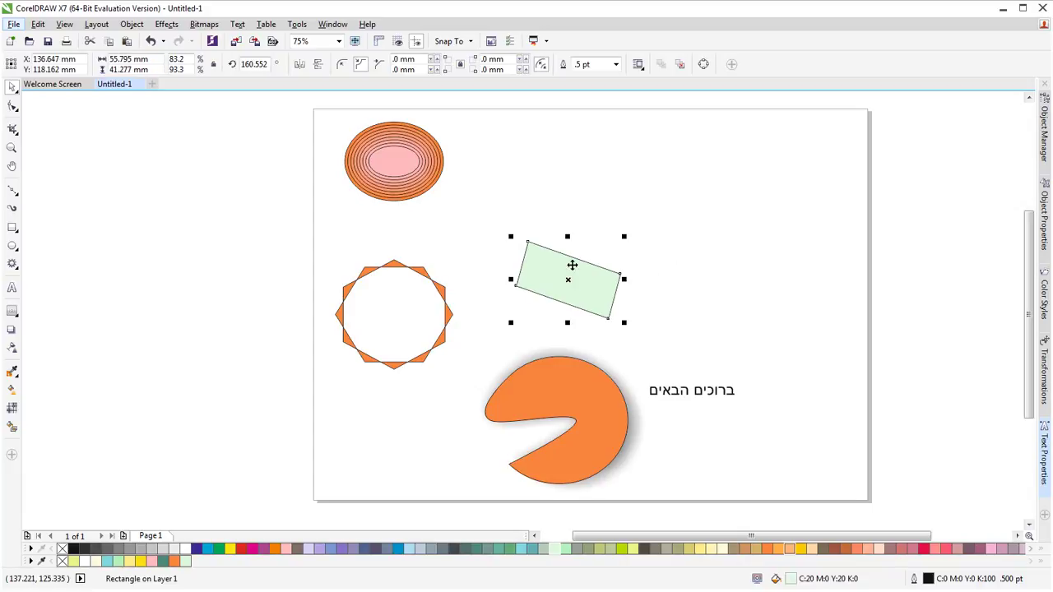
left_click_drag(600, 293, 740, 232)
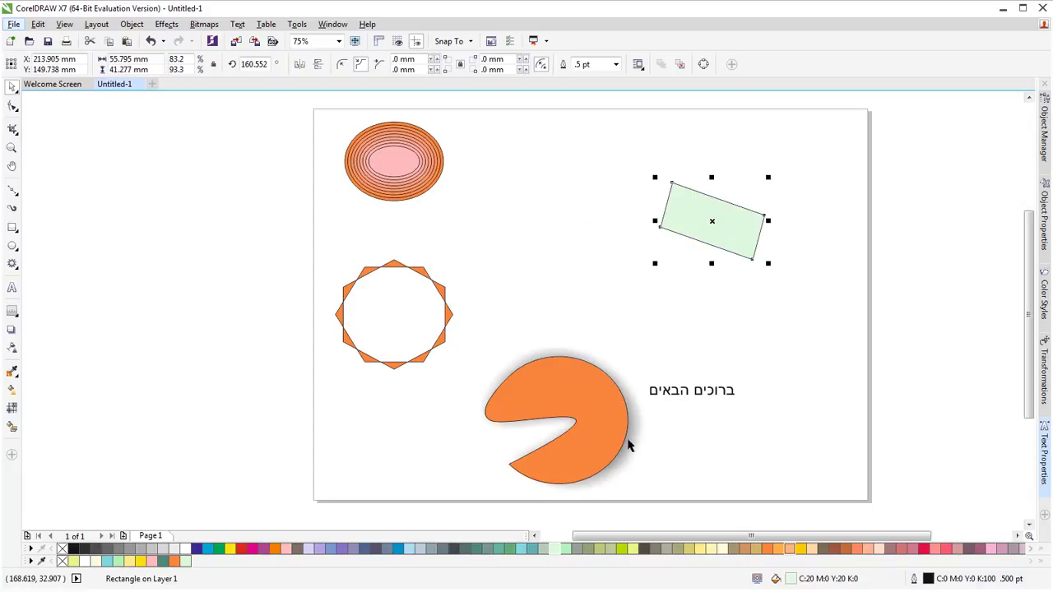
left_click(369, 183)
left_click_drag(400, 162, 545, 225)
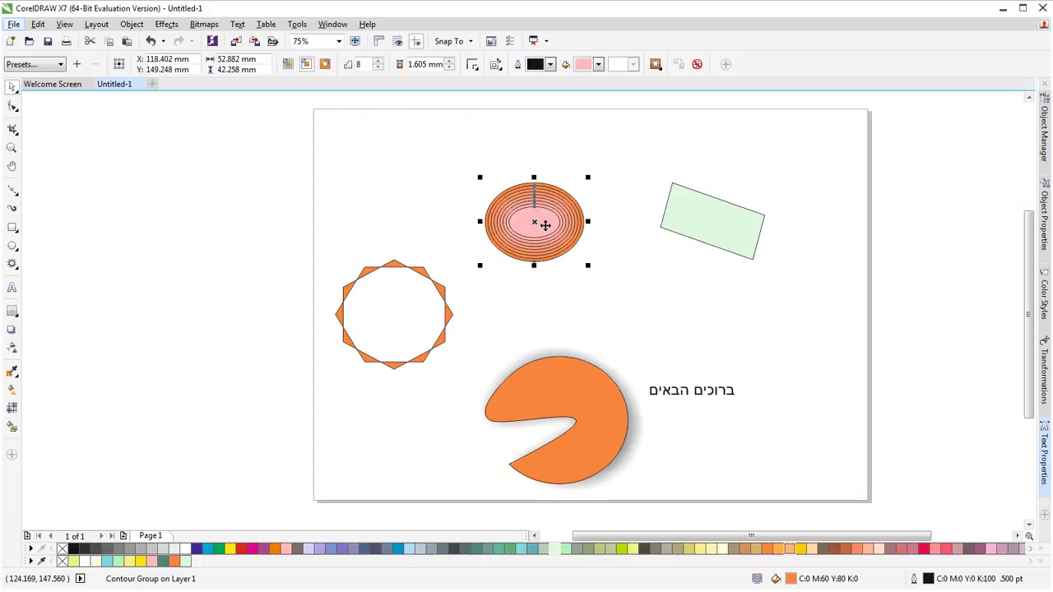
- Select the ellipse and rectangle together, scale the pair down to about 101 by 29 mm, and fill both with C20 M0 Y60 K0
key("shift")
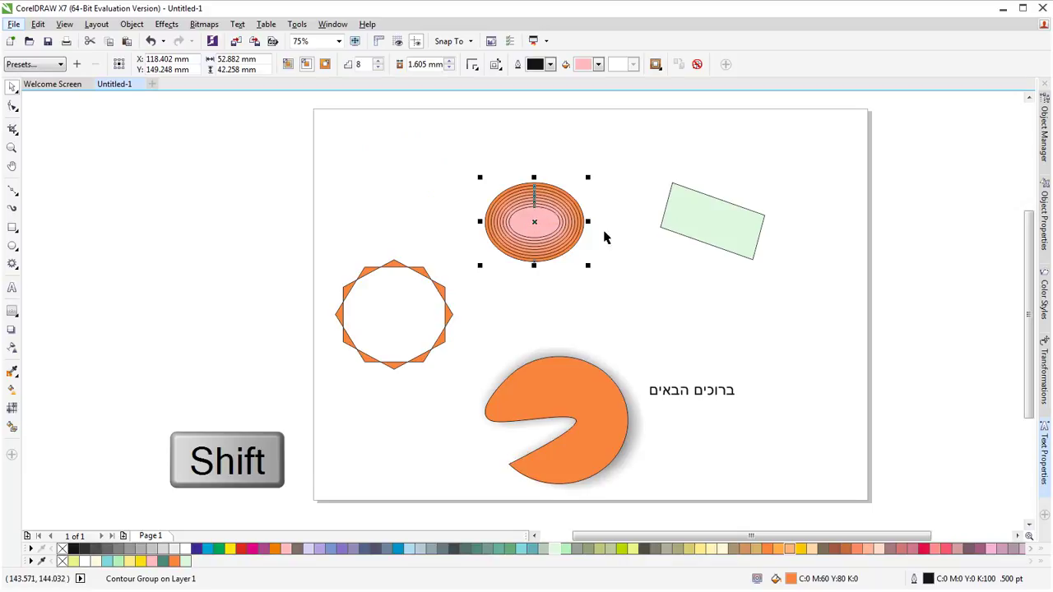
left_click(713, 229, "shift")
left_click_drag(722, 232, 749, 261)
left_click_drag(797, 236, 706, 209)
left_click(627, 546)
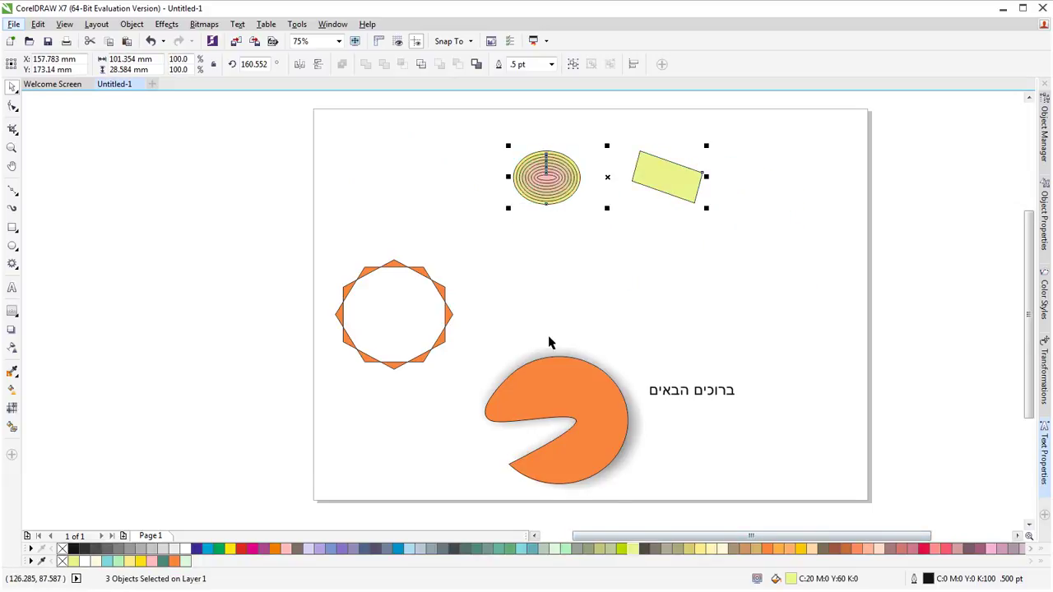
left_click(653, 239)
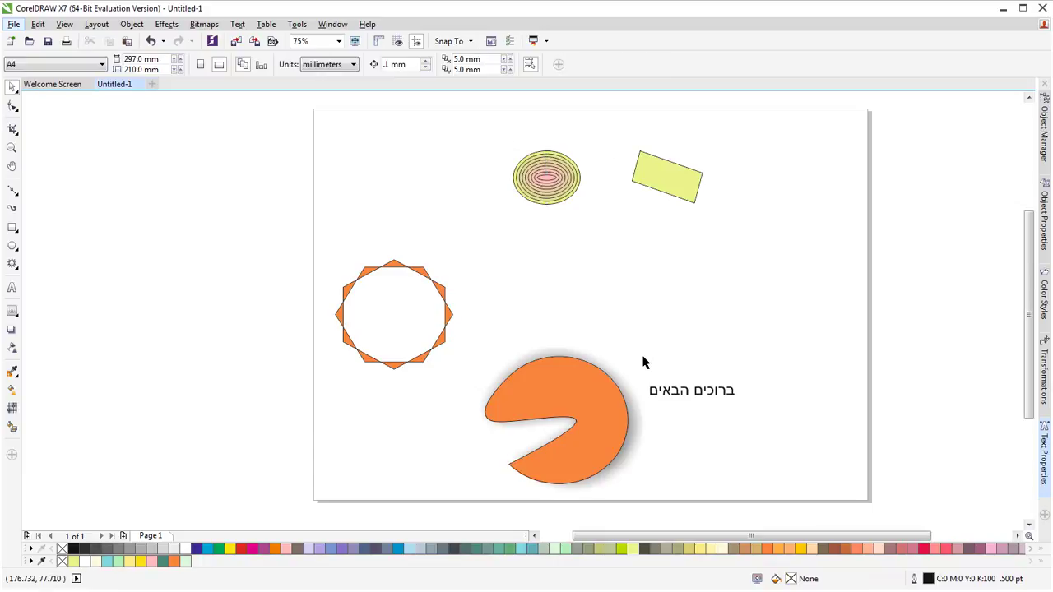
- Marquee-select the pointed ring, the cut-out circle and the Hebrew text on the lower page and fill them with red
left_click_drag(770, 123, 482, 236)
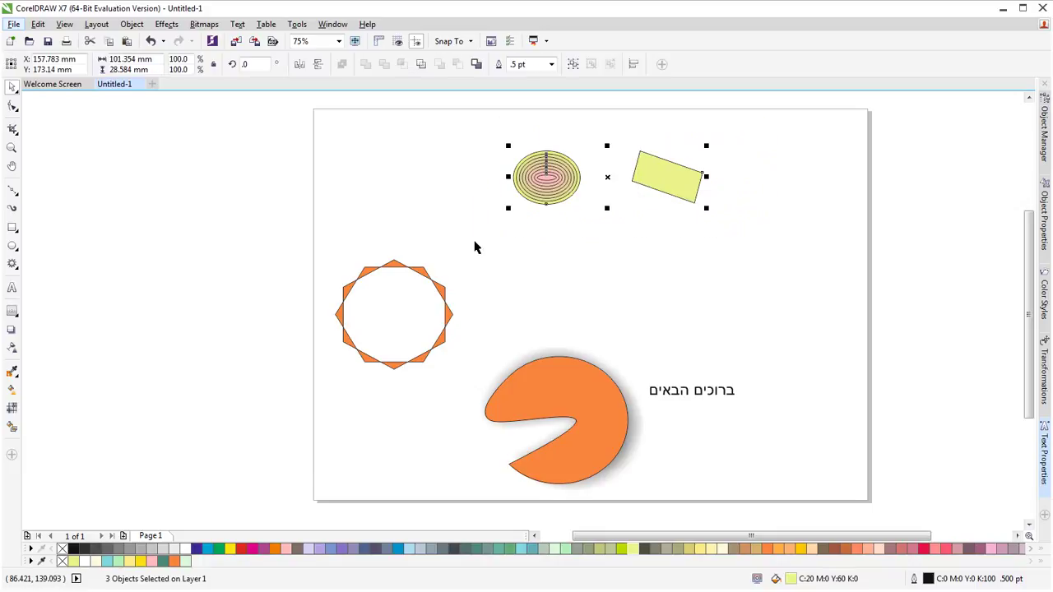
left_click_drag(241, 245, 796, 512)
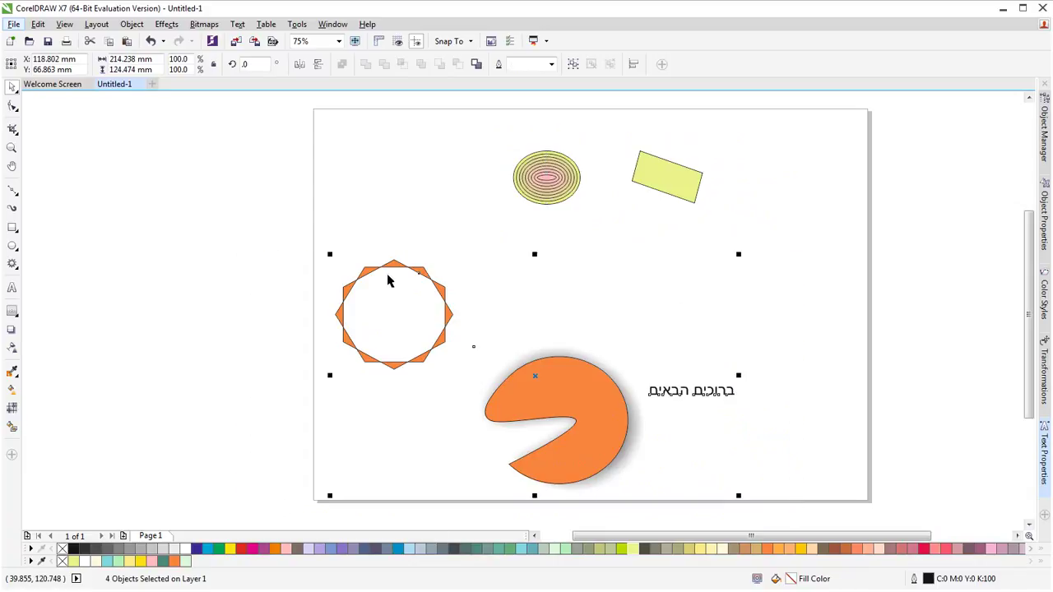
left_click(243, 550)
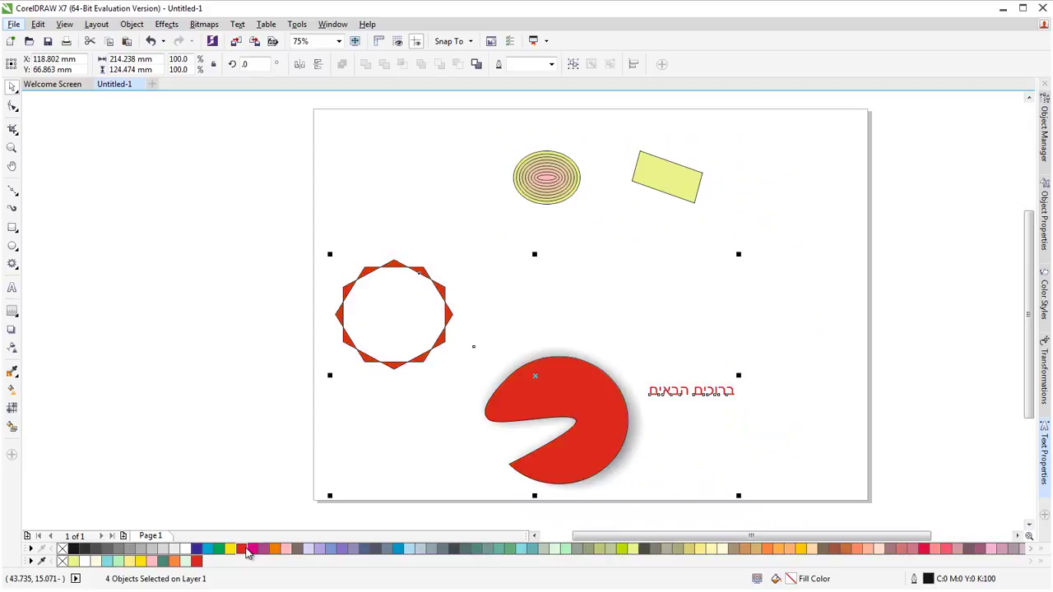
left_click(794, 373)
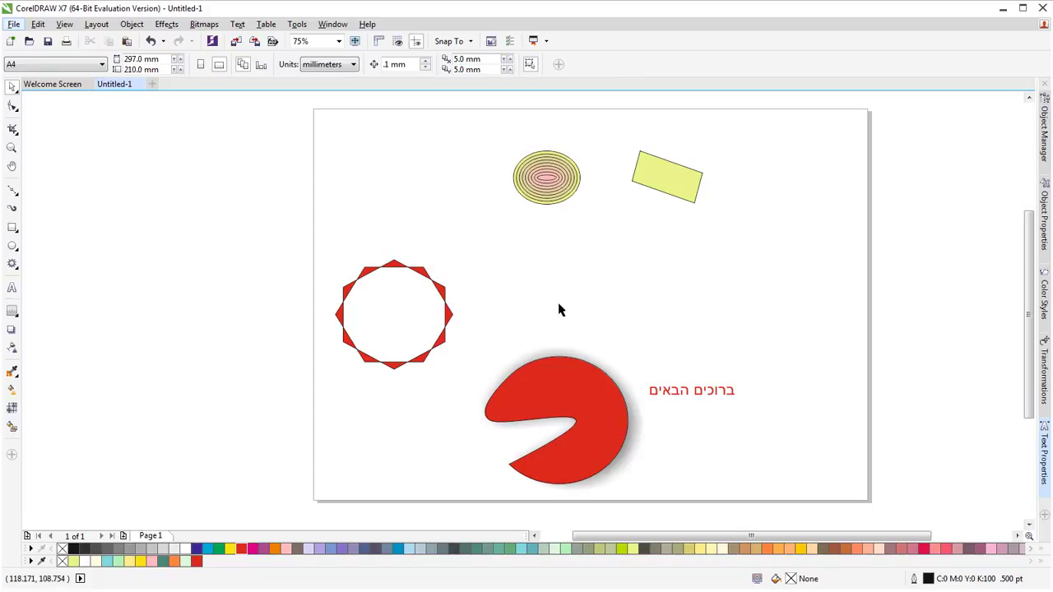
- Move the yellow-green rectangle lower on the page and enlarge it proportionally to about 84 by 62 mm
left_click_drag(671, 191, 668, 288)
left_click_drag(703, 243, 780, 188)
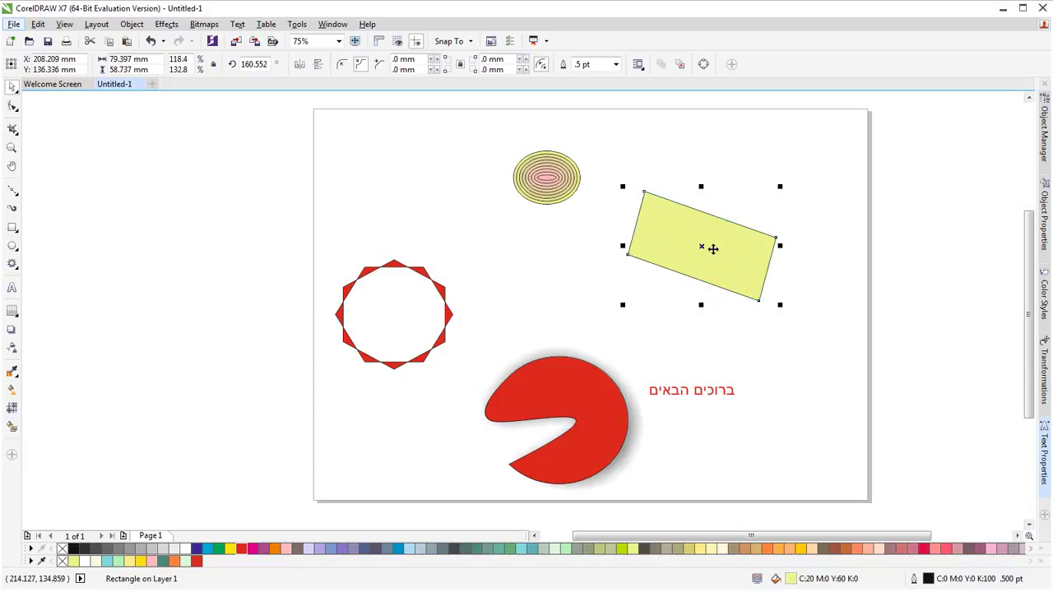
scroll(713, 249, "up", 2)
scroll(713, 249, "up", 2)
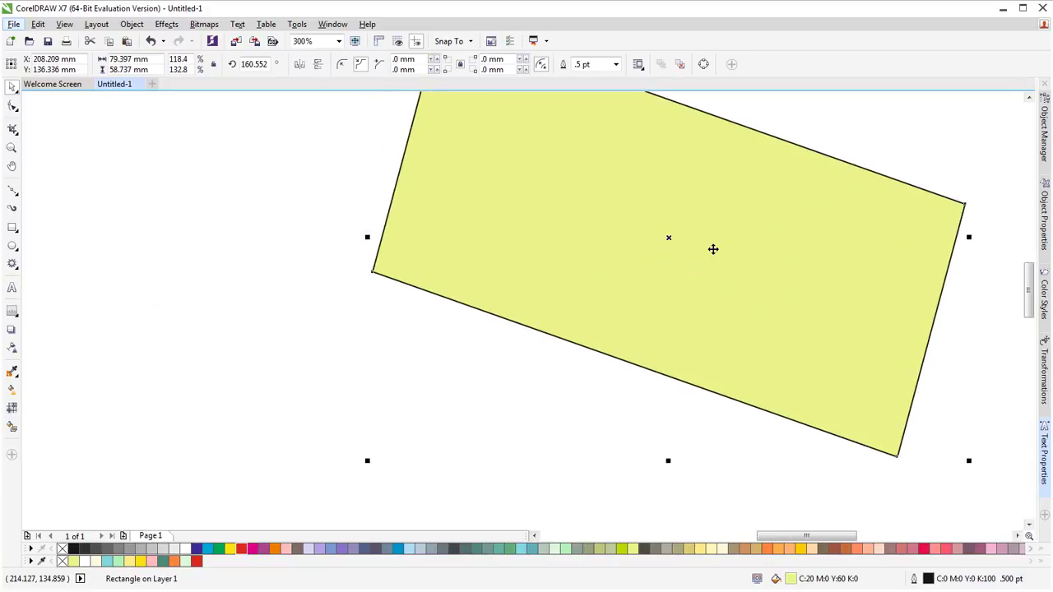
left_click_drag(1028, 289, 1028, 286)
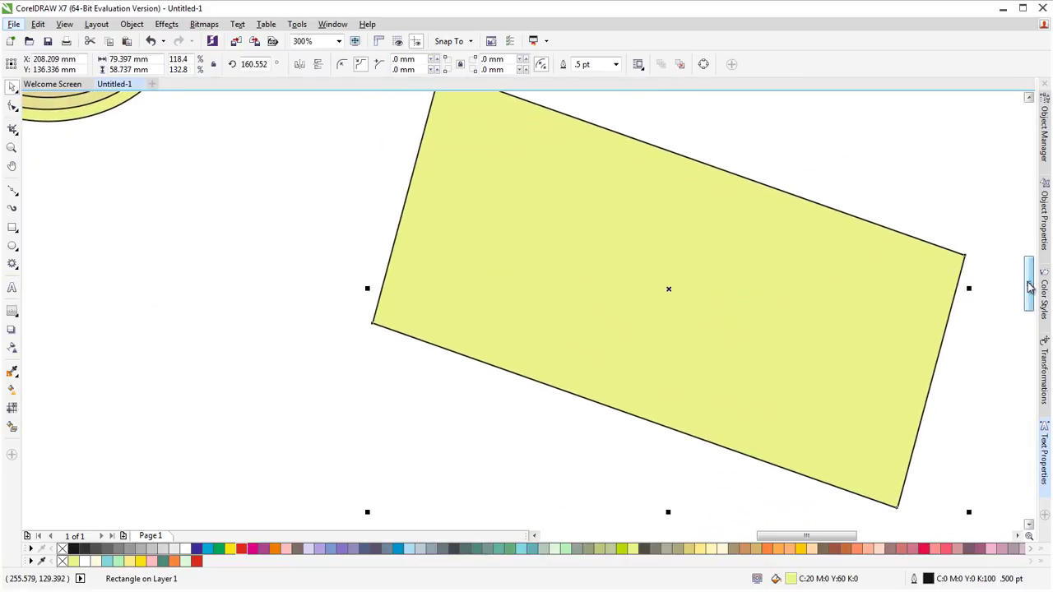
scroll(746, 256, "down", 2)
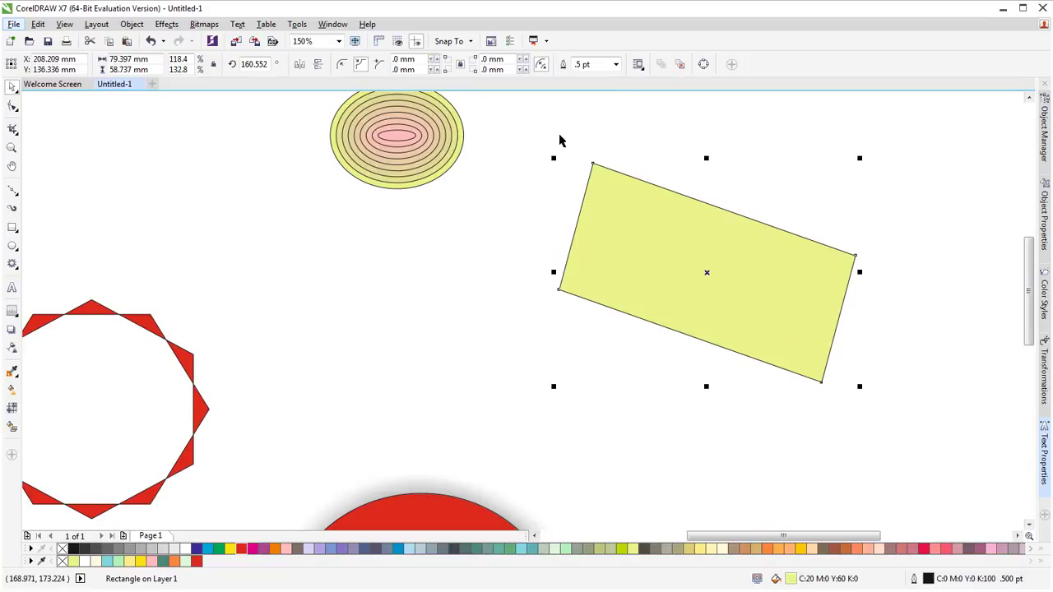
left_click_drag(556, 386, 536, 400)
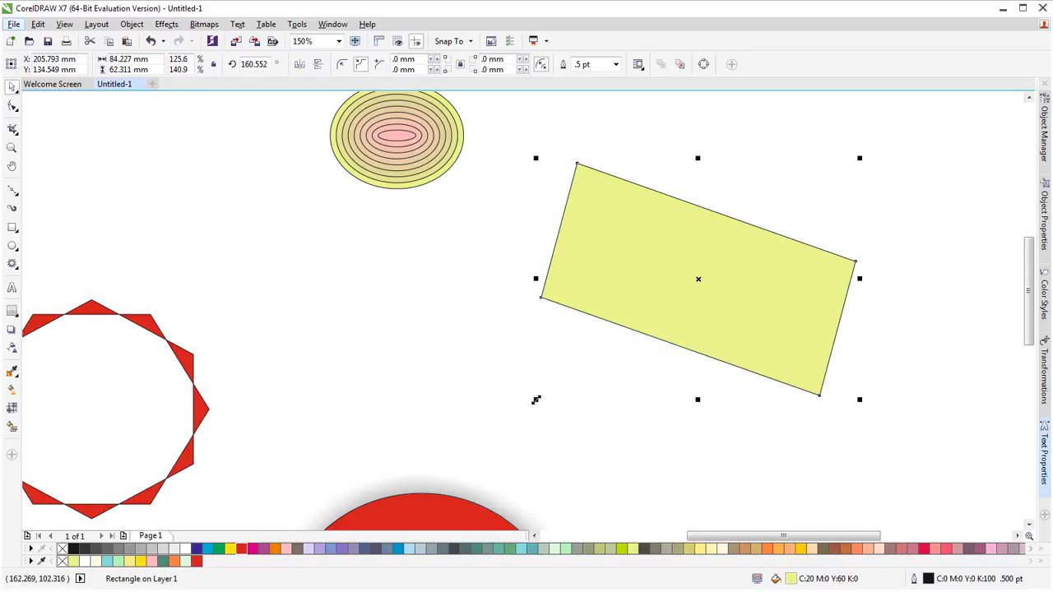
- Rotate the yellow-green rectangle about its centre, relocate its pivot to the lowest corner, and rotate it to about 192.6°
left_click(665, 243)
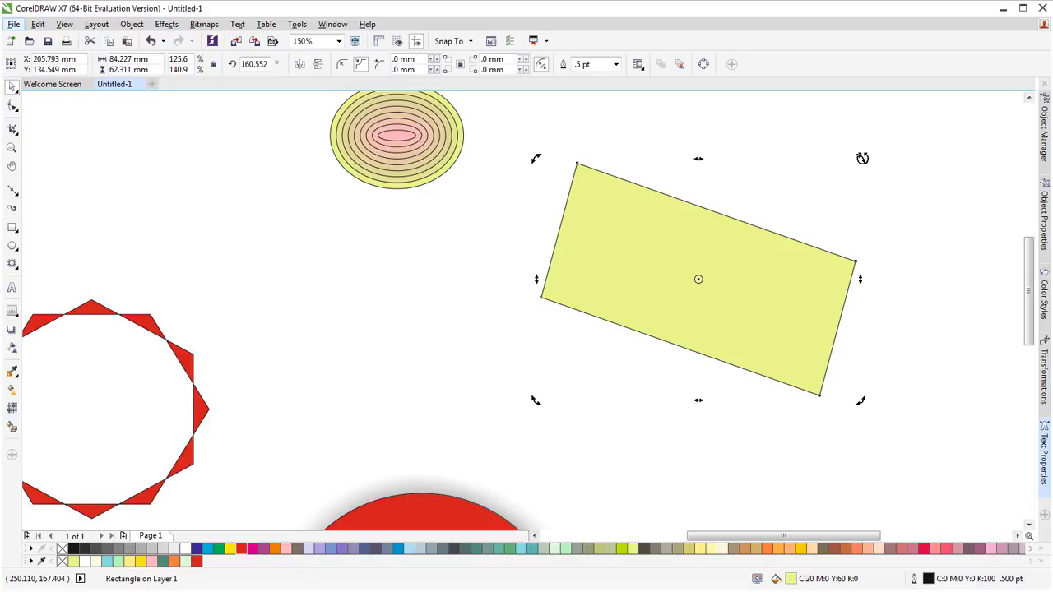
left_click_drag(861, 158, 738, 134)
left_click_drag(525, 162, 506, 222)
left_click_drag(527, 135, 543, 124)
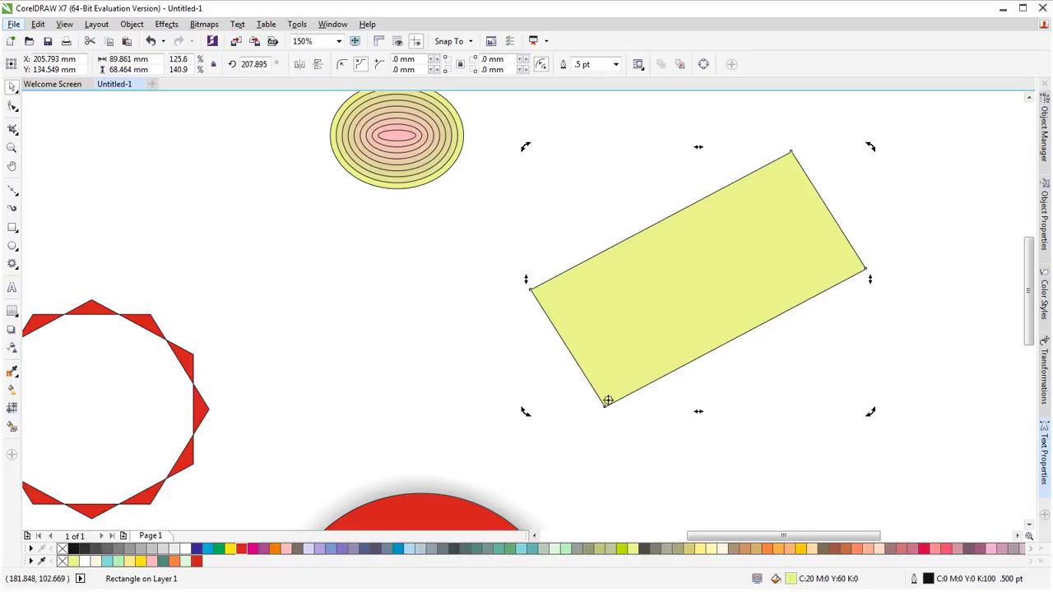
left_click_drag(870, 149, 693, 307)
left_click_drag(489, 419, 496, 332)
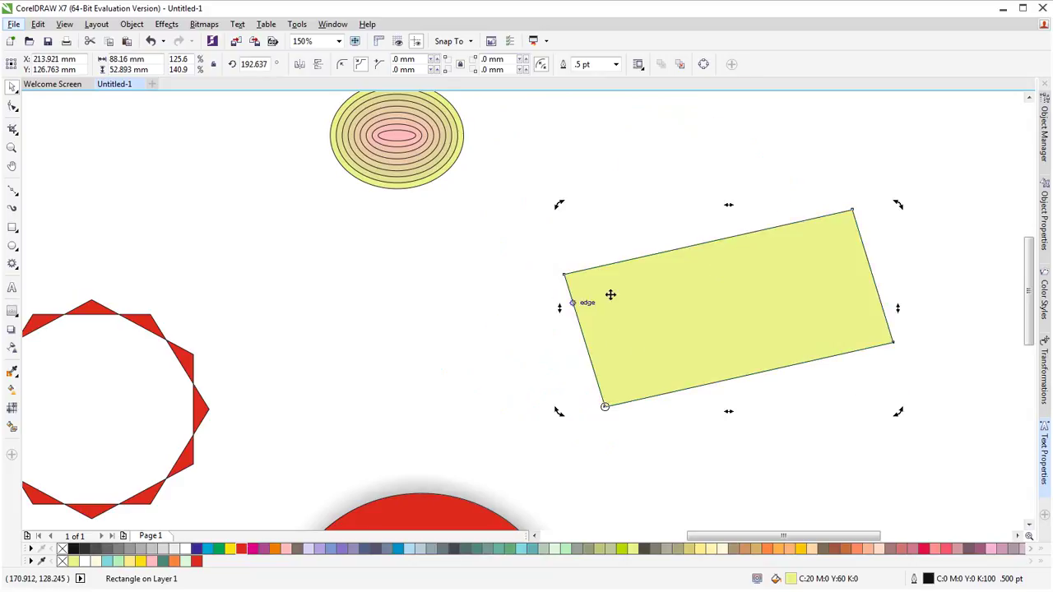
- Skew the yellow-green rectangle horizontally and vertically, with the pivot on its lower right corner, into a parallelogram about 84 by 55 mm
left_click_drag(731, 207, 645, 288)
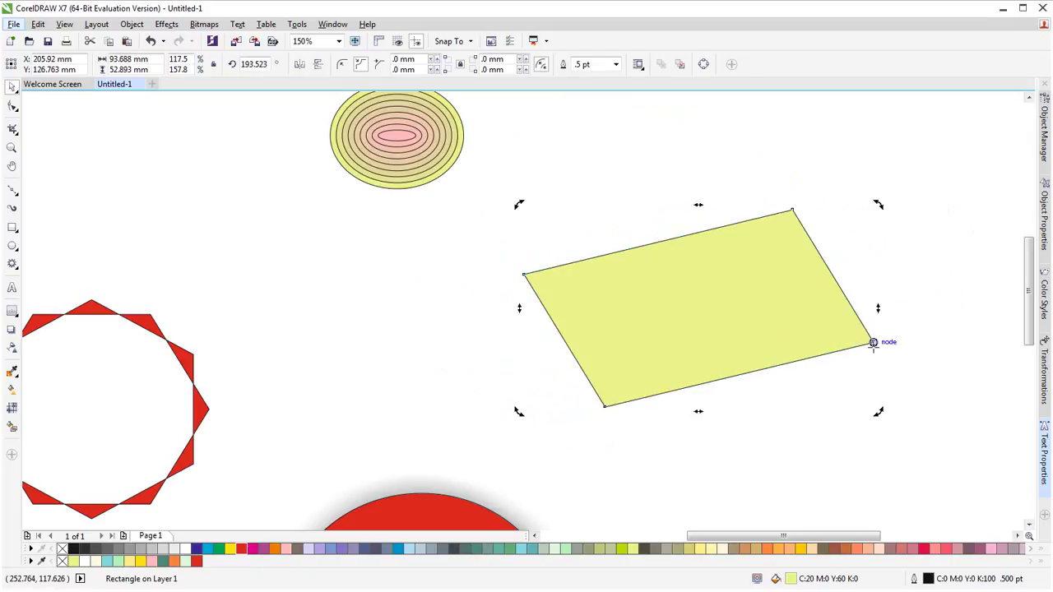
left_click_drag(696, 206, 894, 235)
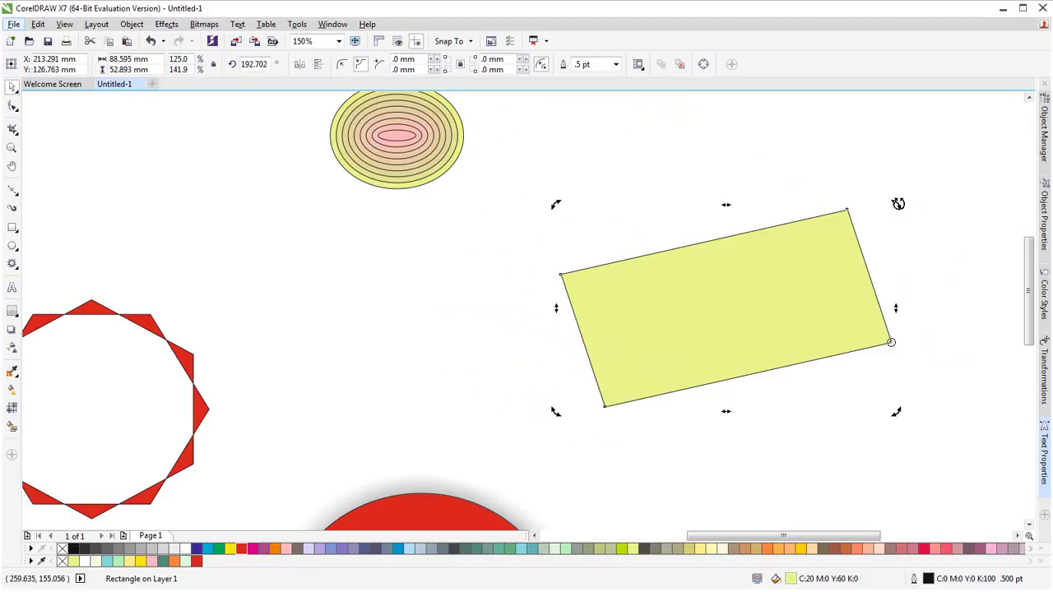
left_click_drag(727, 411, 655, 419)
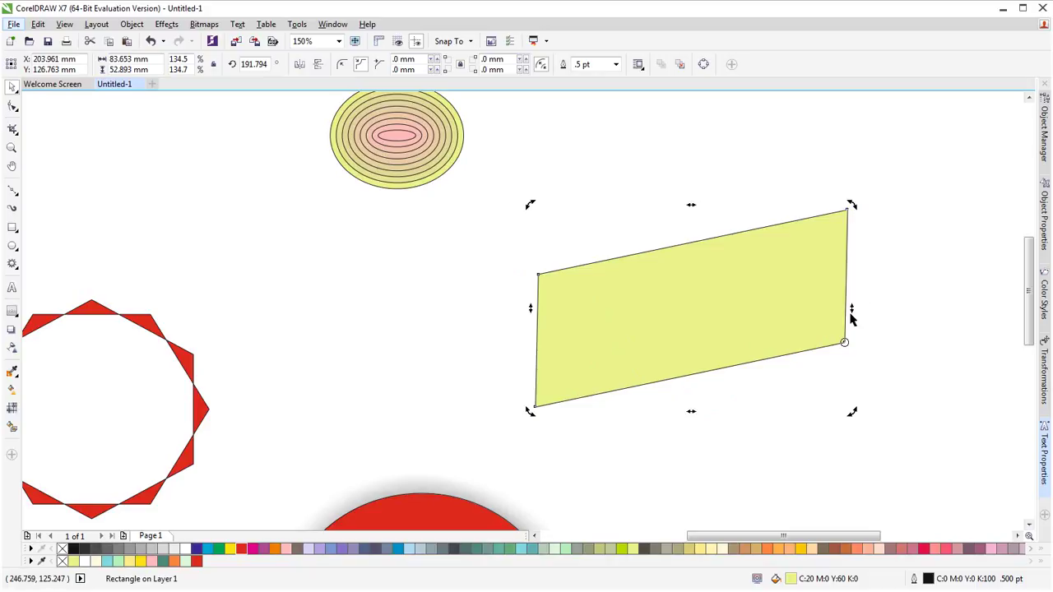
left_click_drag(851, 311, 837, 270)
left_click_drag(539, 294, 541, 247)
- Move the skewed shape left to about X 188, Y 127 mm, switch it to node editing, and return to the Pick tool with nothing selected
left_click_drag(699, 291, 641, 321)
left_click(676, 310)
left_click(676, 309)
left_click(675, 309)
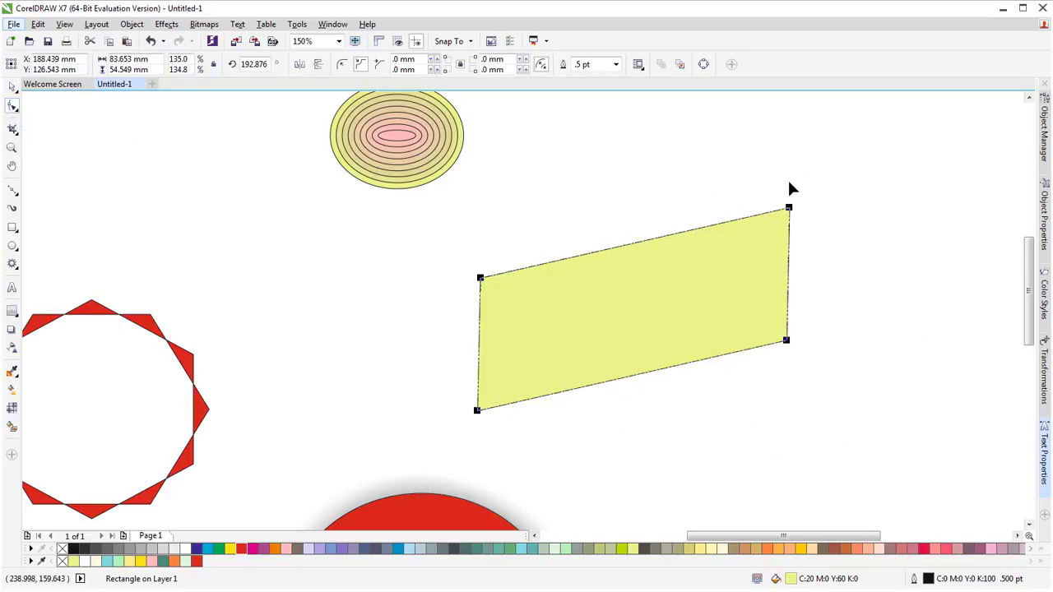
left_click(12, 86)
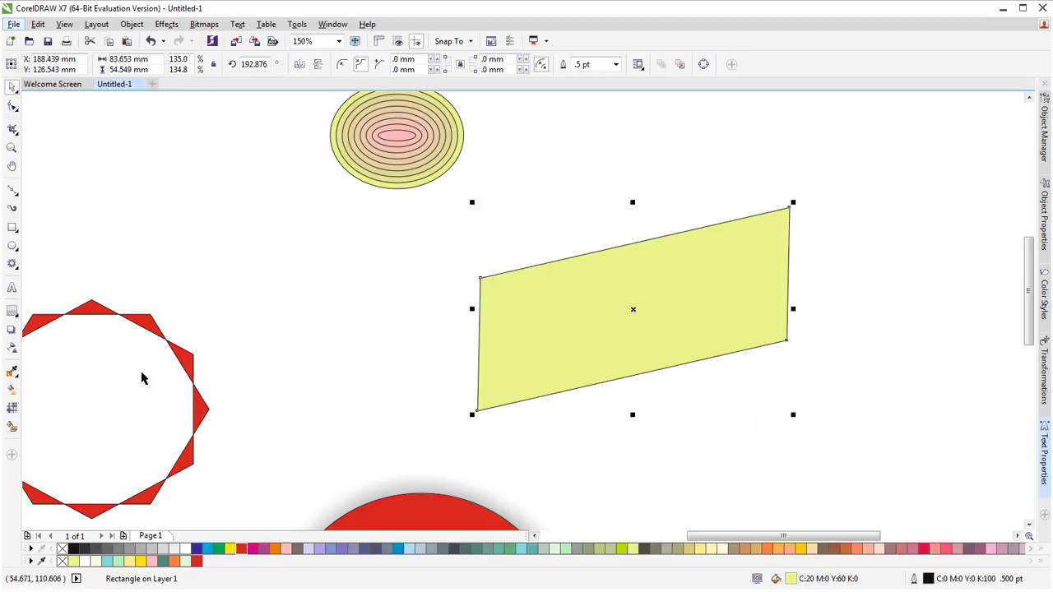
left_click(346, 323)
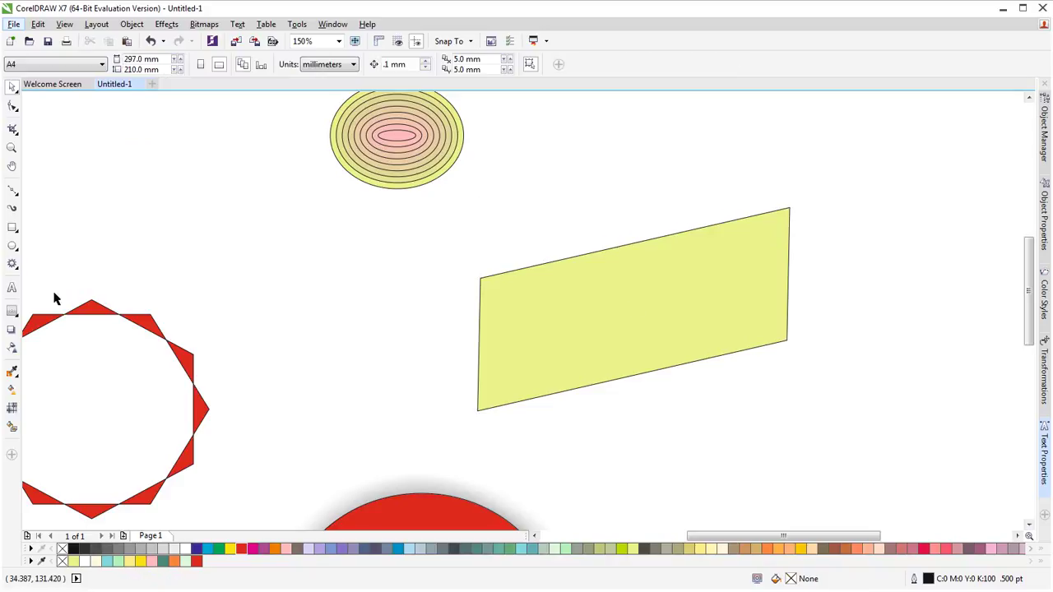
- Change the page size from the preset list to A5
scroll(206, 230, "down", 2)
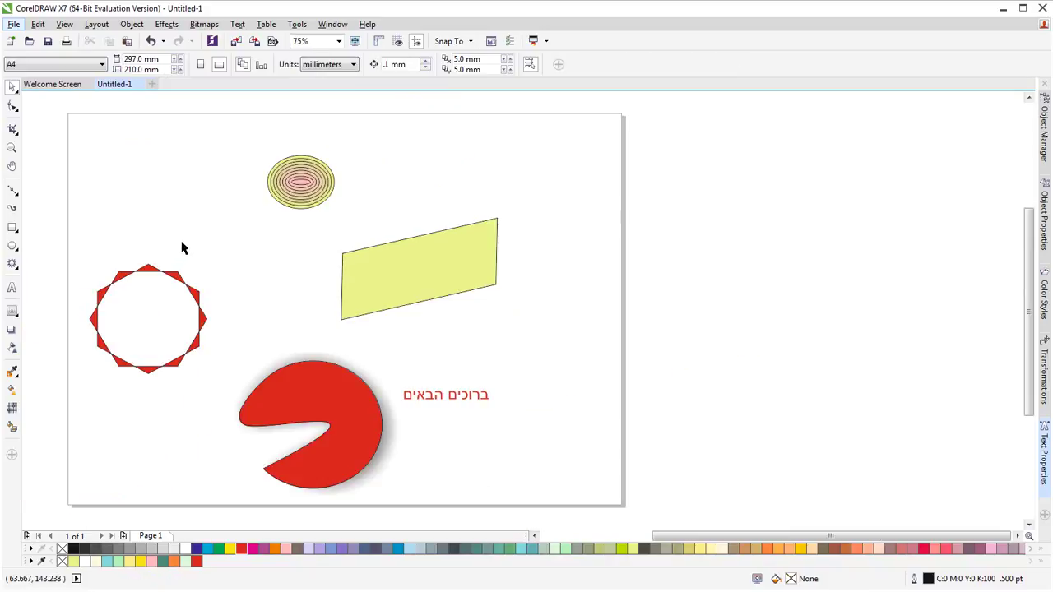
left_click_drag(662, 536, 569, 540)
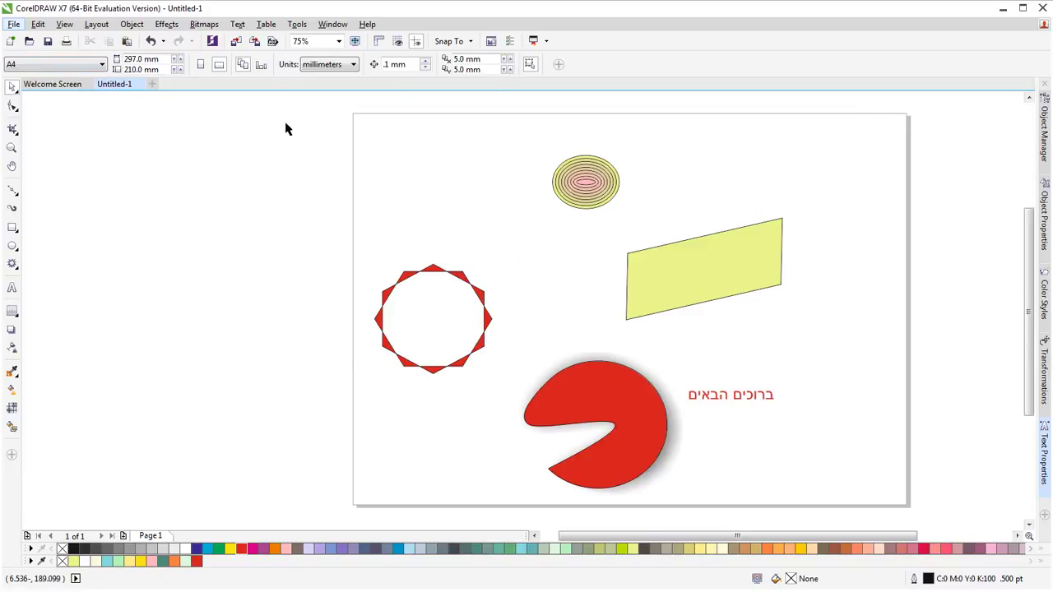
left_click(102, 64)
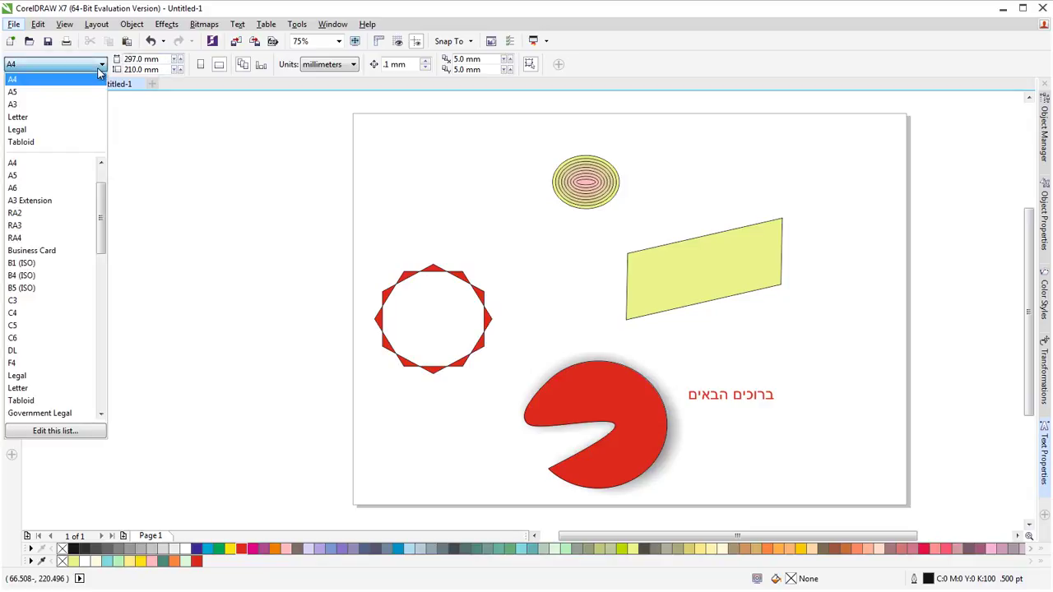
left_click_drag(102, 186, 102, 212)
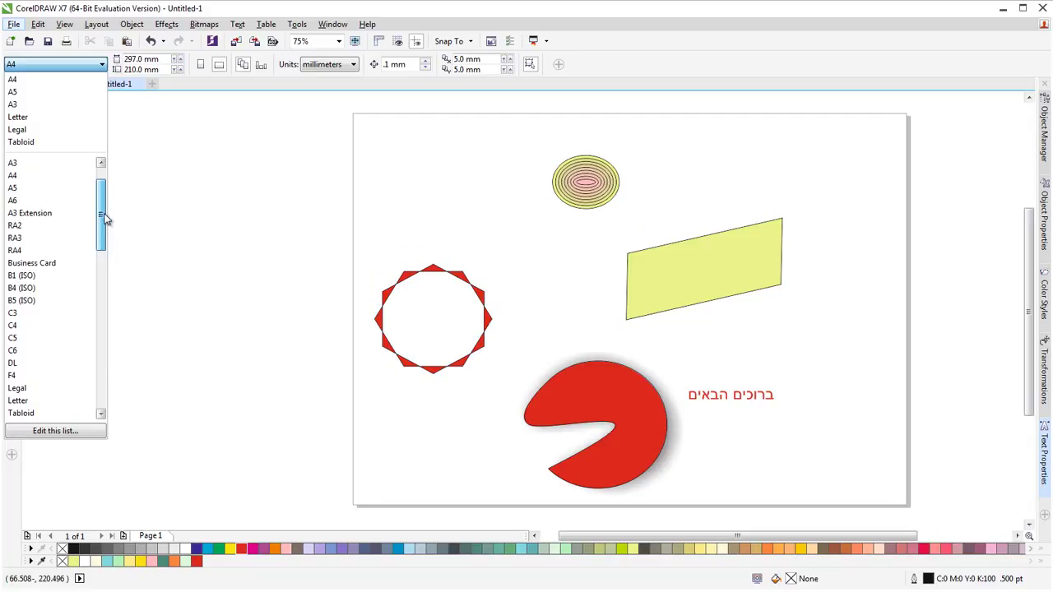
left_click(47, 196)
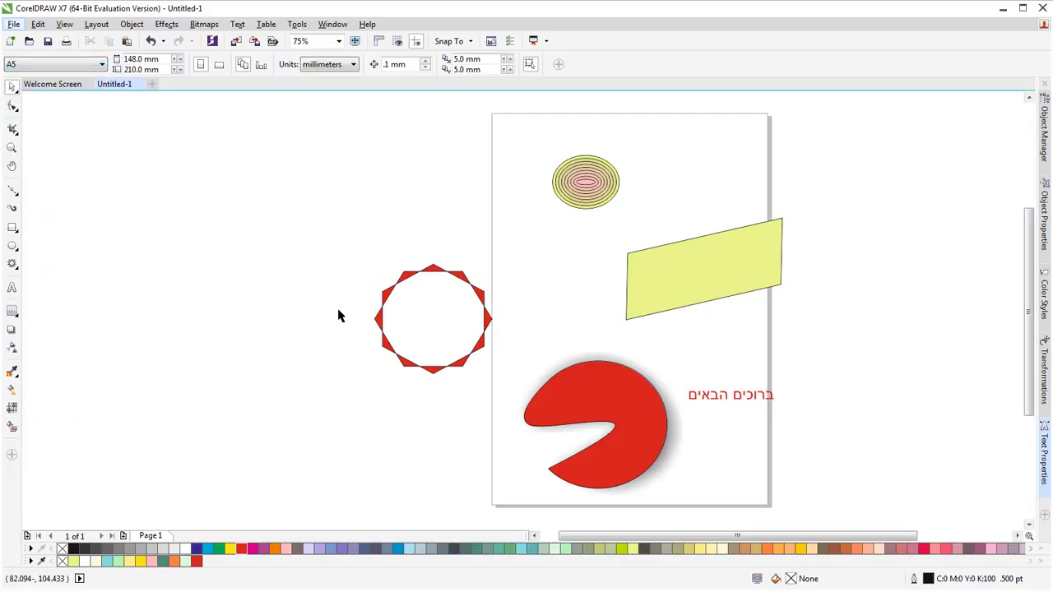
- Switch the A5 page to landscape, add a second page, and set all pages back to portrait orientation
left_click(219, 66)
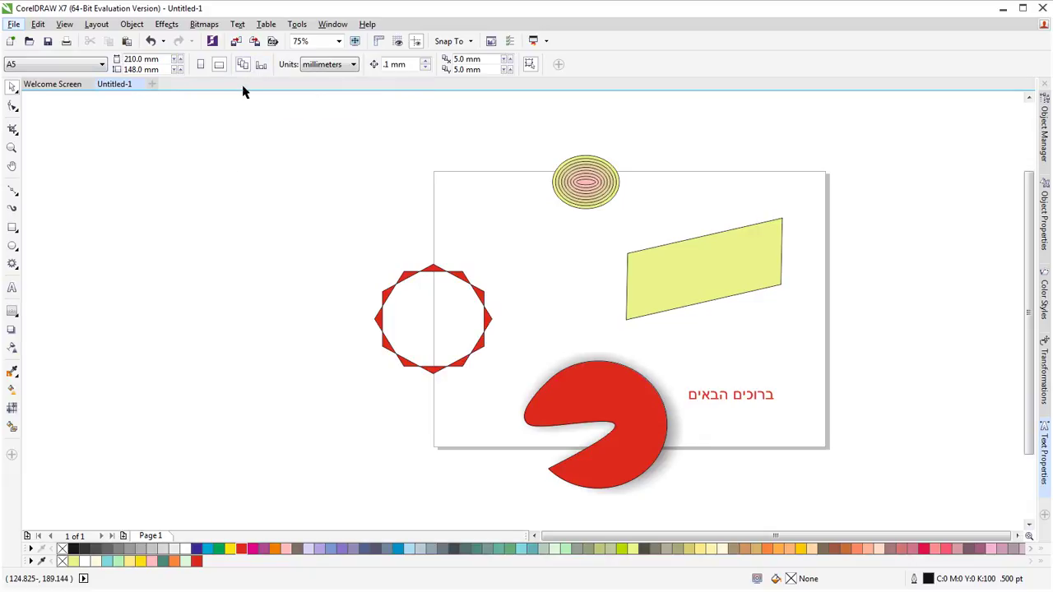
left_click(122, 536)
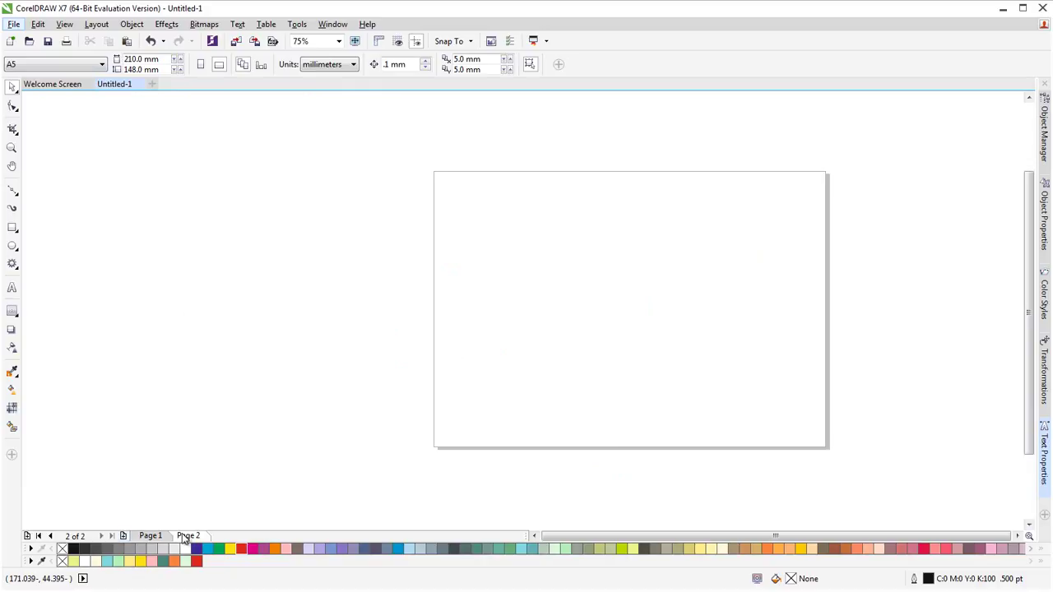
left_click(200, 64)
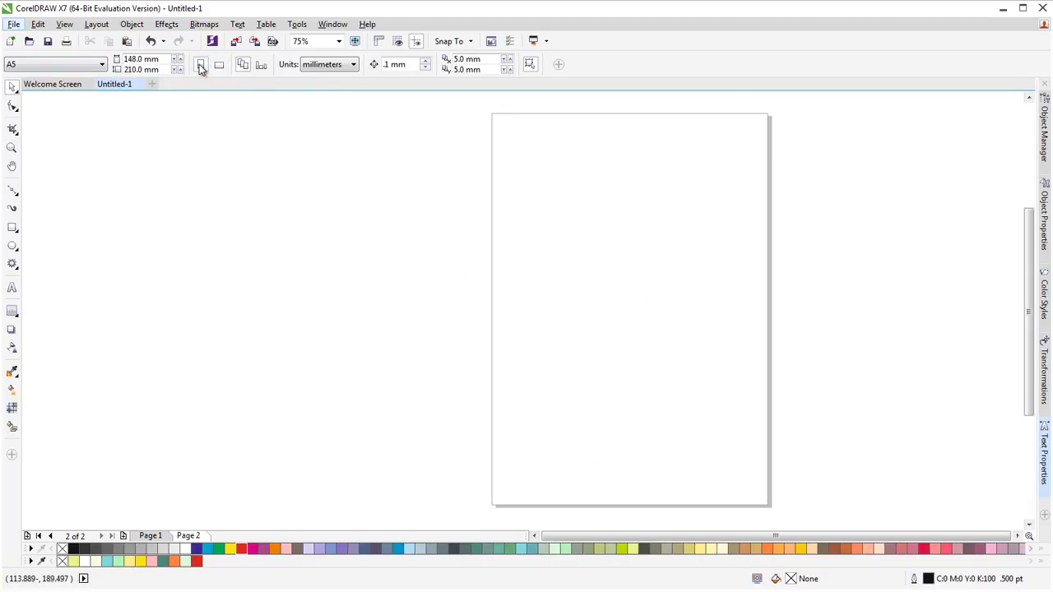
- Limit page-size changes to the current page, make page 1 landscape, and compare it with page 2 before returning to page 1
left_click(148, 535)
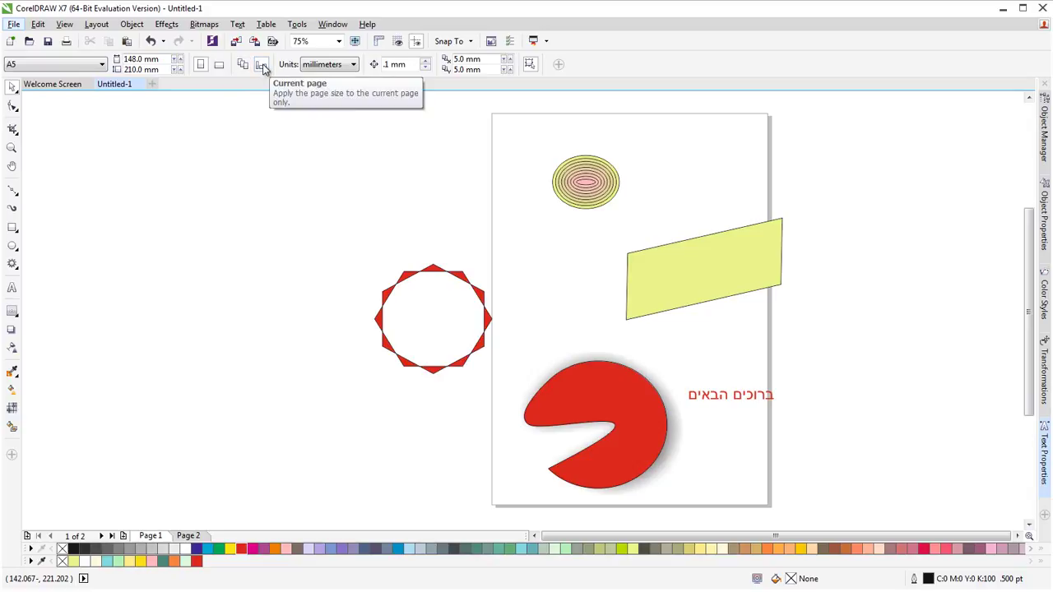
left_click(218, 66)
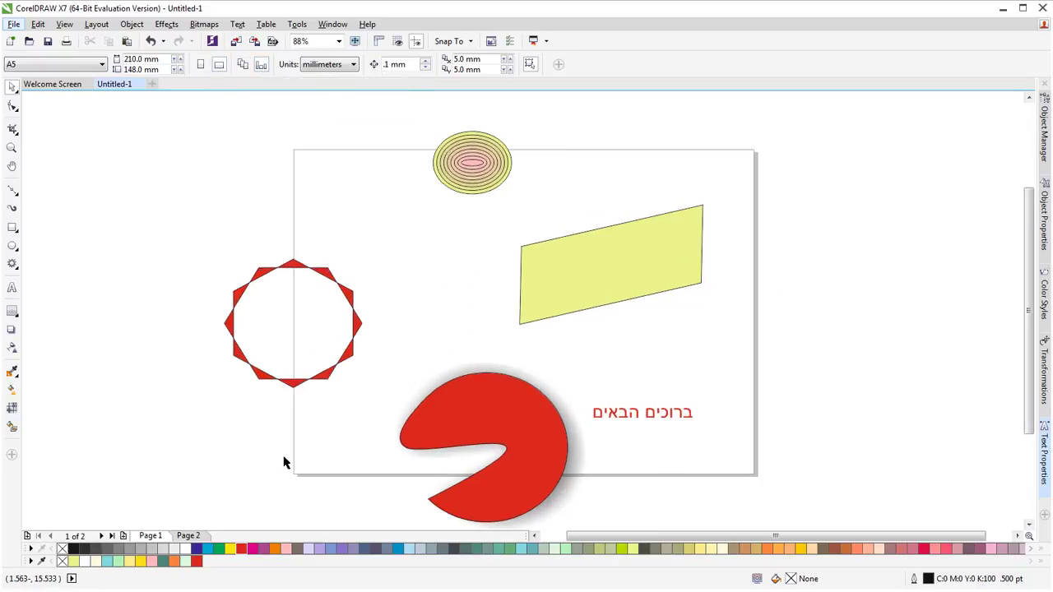
left_click(191, 538)
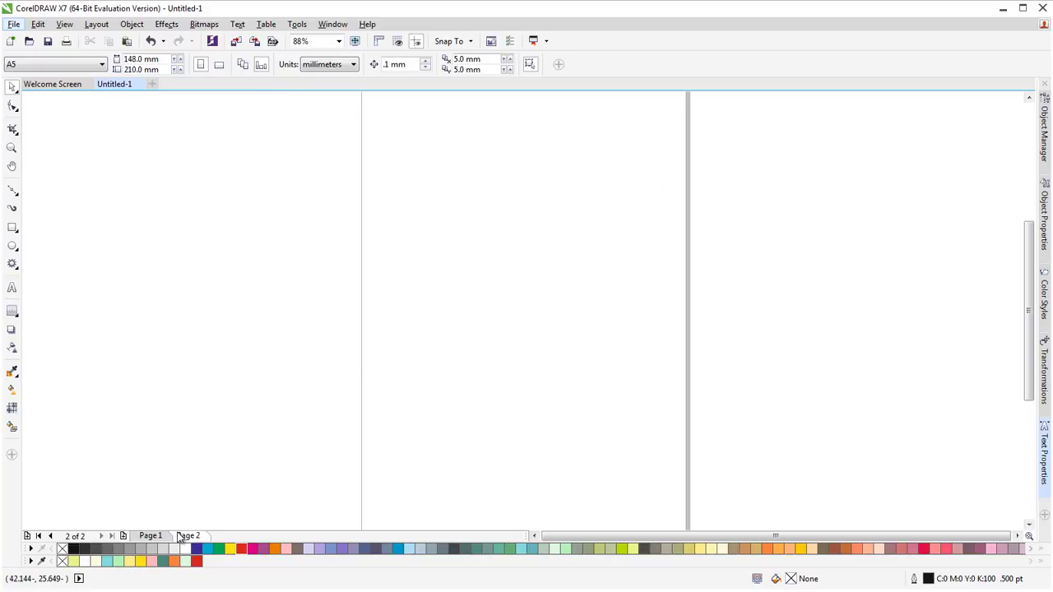
left_click(151, 536)
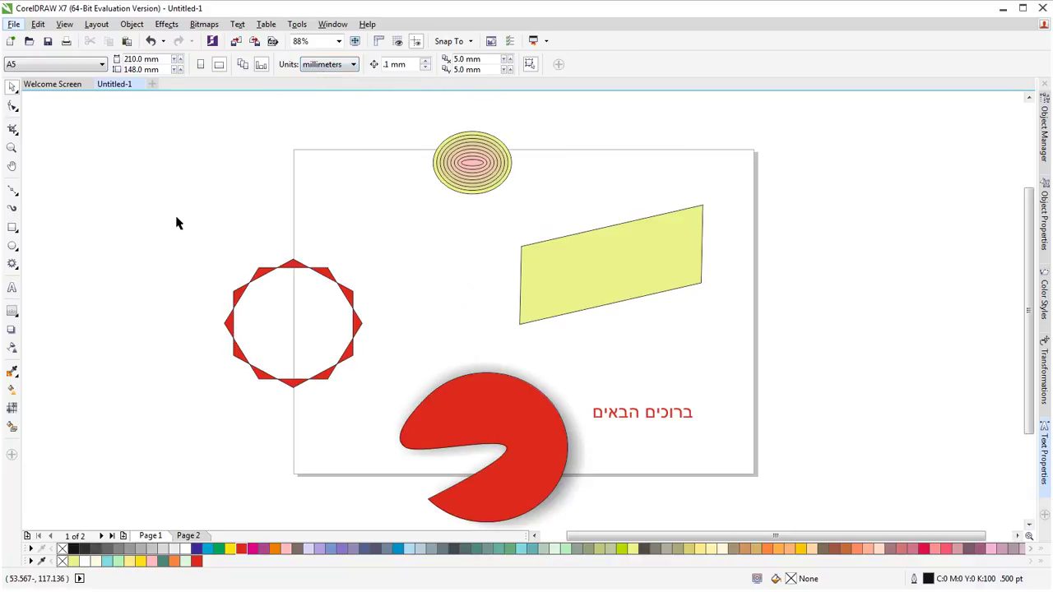
- Set the yellow-green parallelogram's reference point to its left-middle handle and position it at X 0, Y 0 mm
left_click(606, 262)
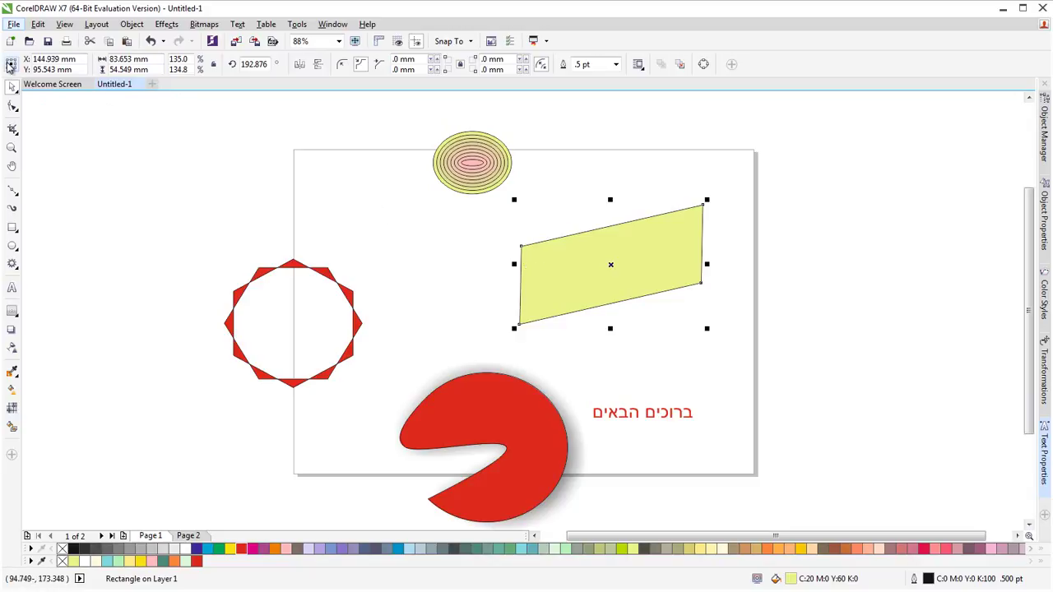
left_click(7, 132)
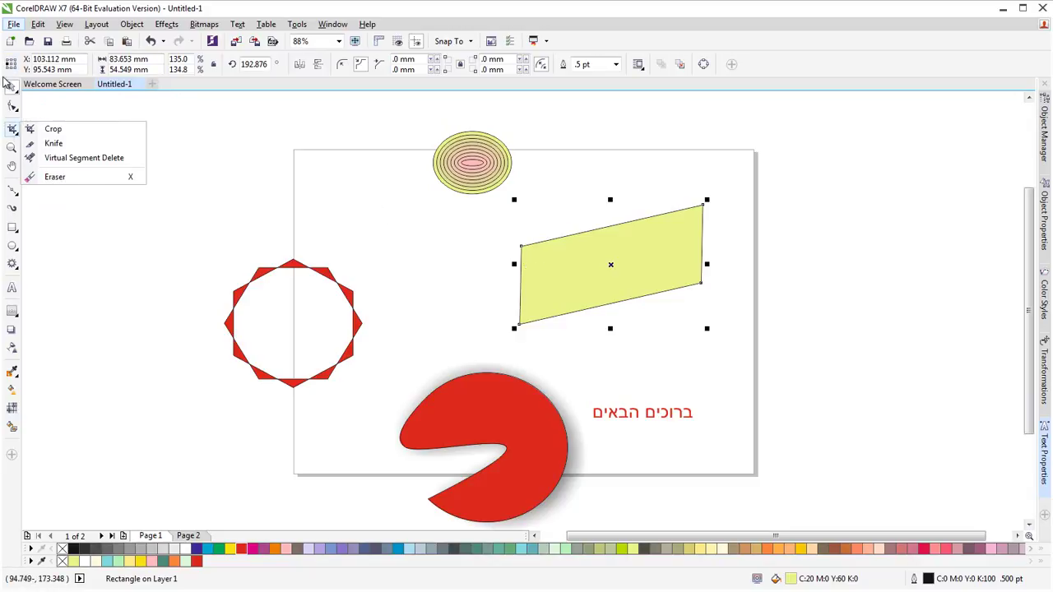
left_click(70, 60)
left_click(70, 60)
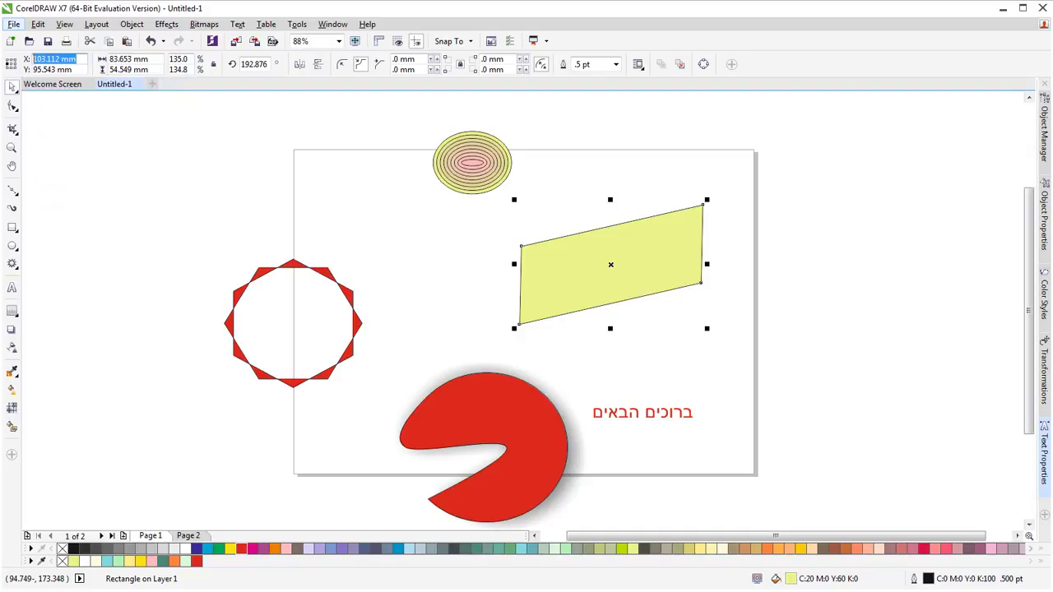
type("0")
key("Return")
left_click(79, 70)
type("0")
key("Return")
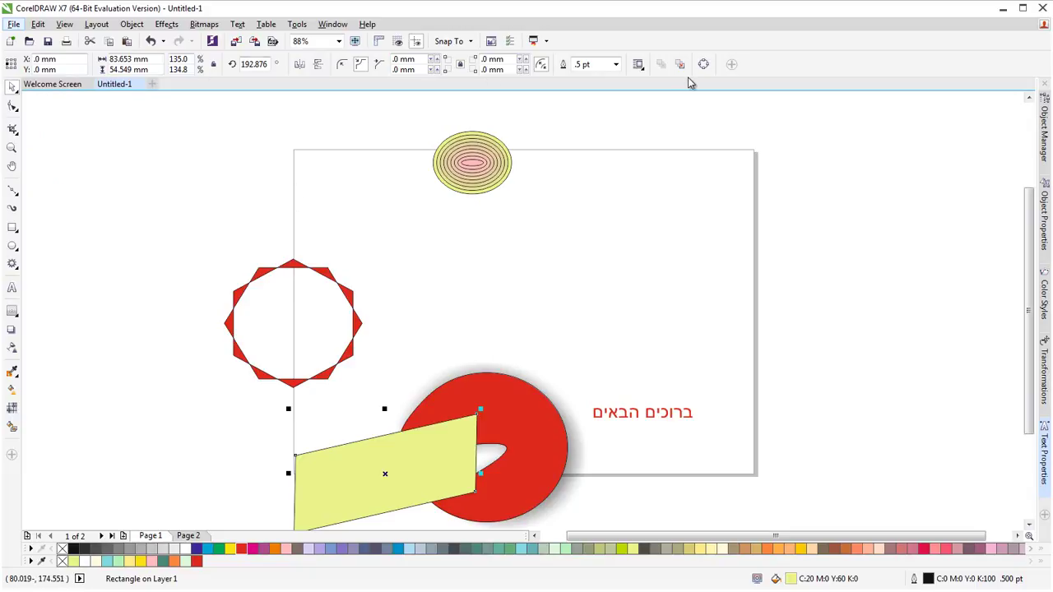
- Move the parallelogram up the page and mirror it horizontally twice about its left-middle reference point
left_click_drag(478, 472, 645, 252)
left_click(298, 67)
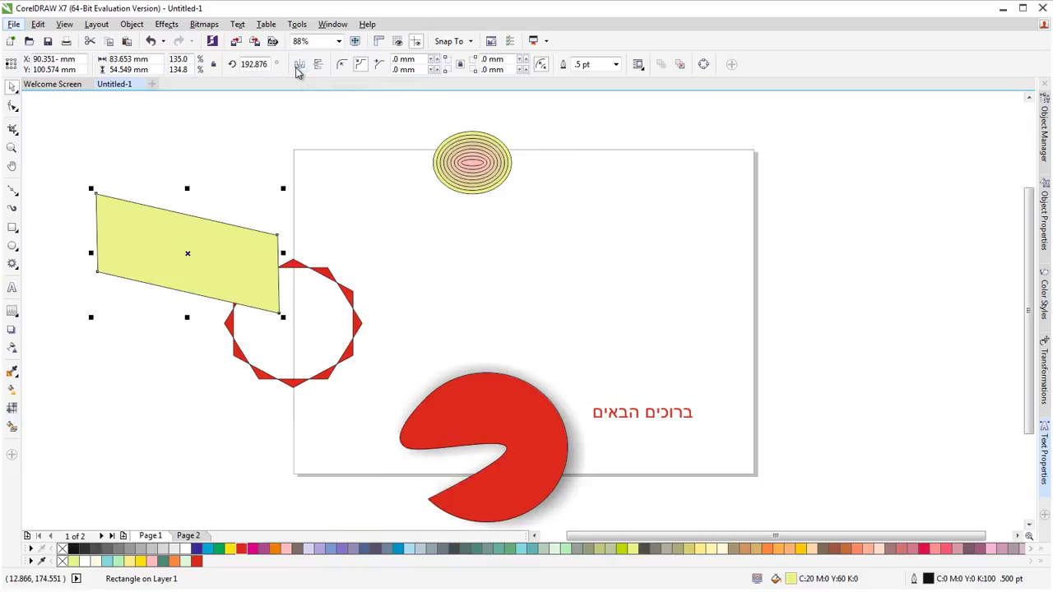
left_click(298, 68)
left_click(317, 67)
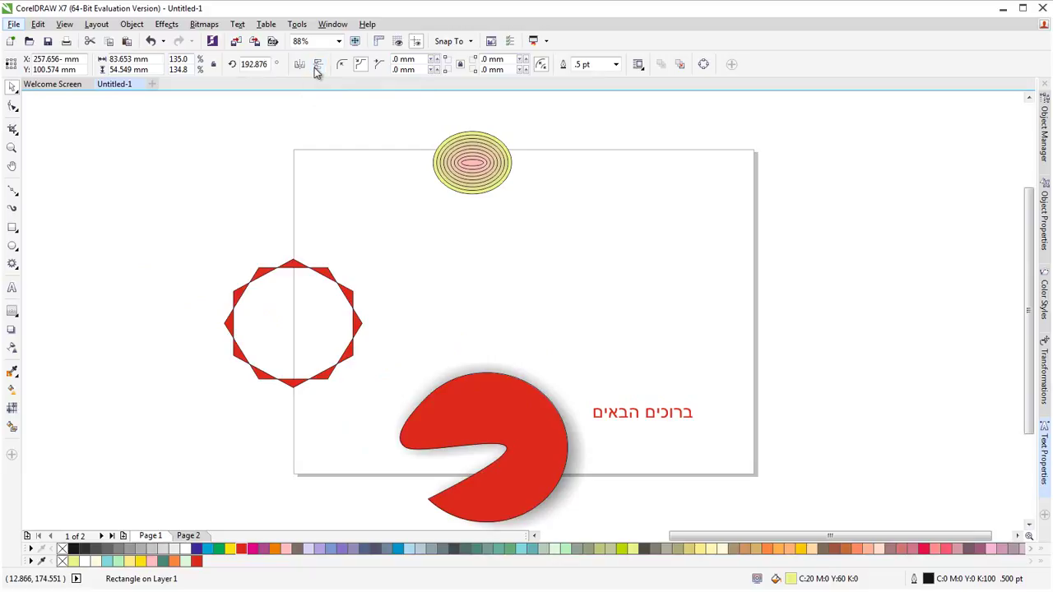
- Reset the parallelogram's reference point to its centre and move the shape back onto the page, to about X 107, Y 80 mm
left_click(12, 67)
scroll(255, 235, "down", 3)
left_click_drag(121, 247, 346, 247)
scroll(343, 249, "up", 3)
scroll(343, 249, "up", 1)
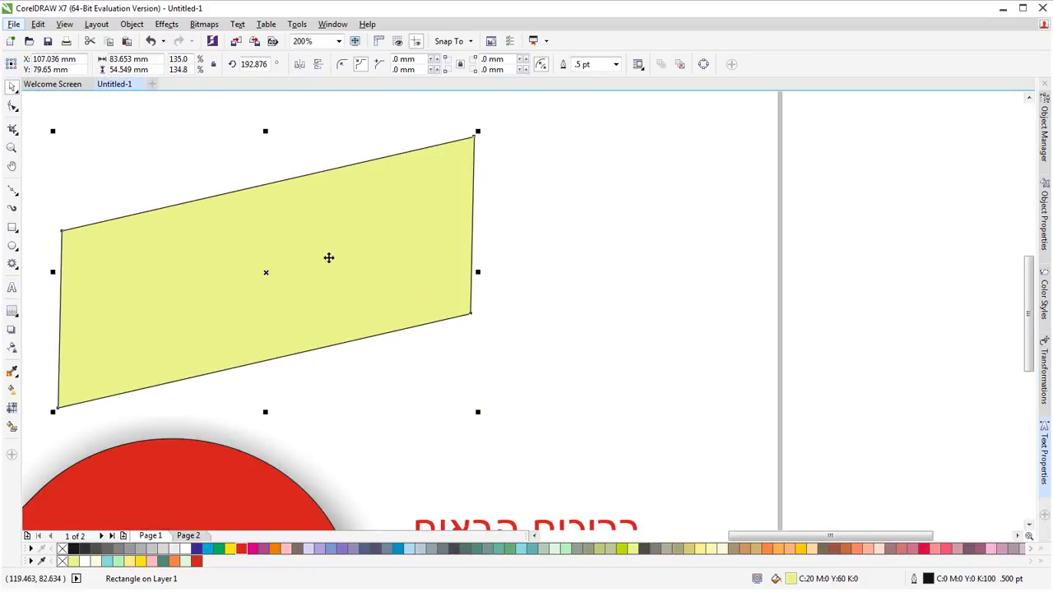
- Mirror the parallelogram about its centre, horizontally and back again, and then once vertically
left_click(300, 71)
left_click(300, 71)
left_click(318, 71)
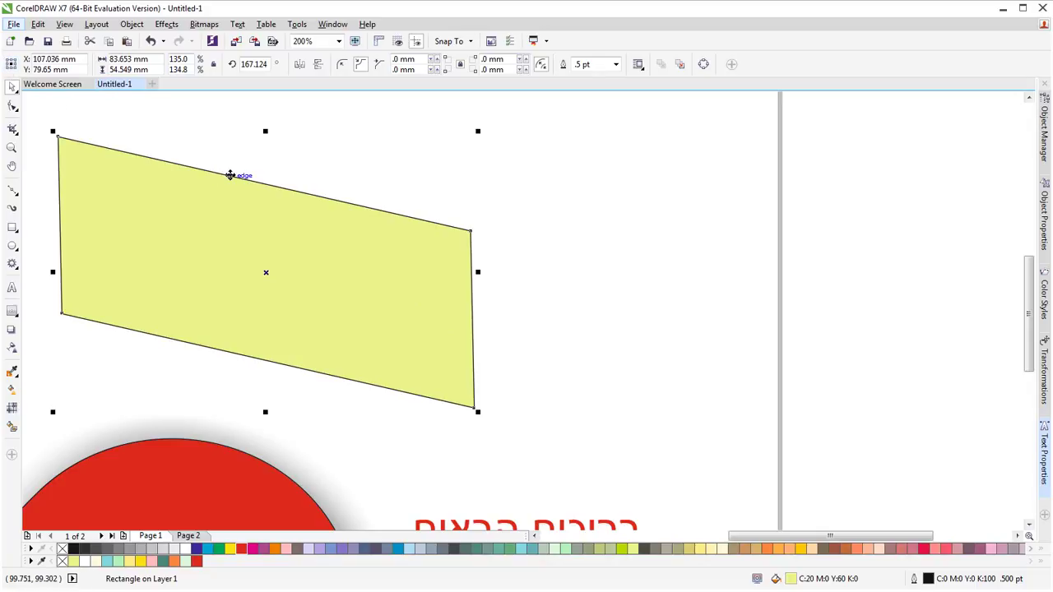
- Move the mirrored parallelogram to about X 160, Y 89 mm and deselect it
scroll(441, 118, "down", 1)
left_click_drag(1028, 275, 1028, 221)
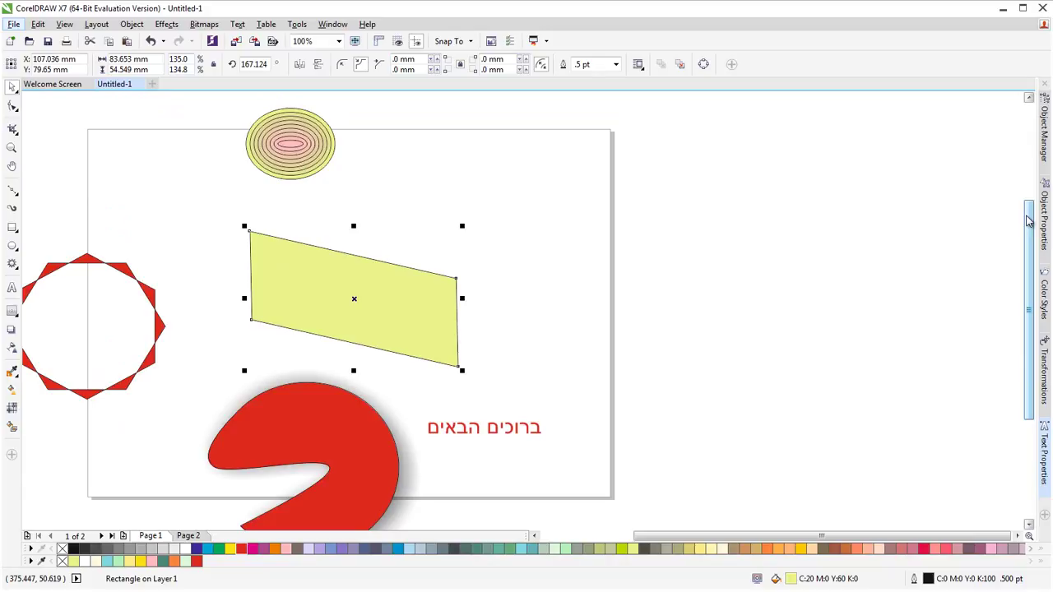
left_click_drag(414, 300, 537, 283)
left_click(597, 123)
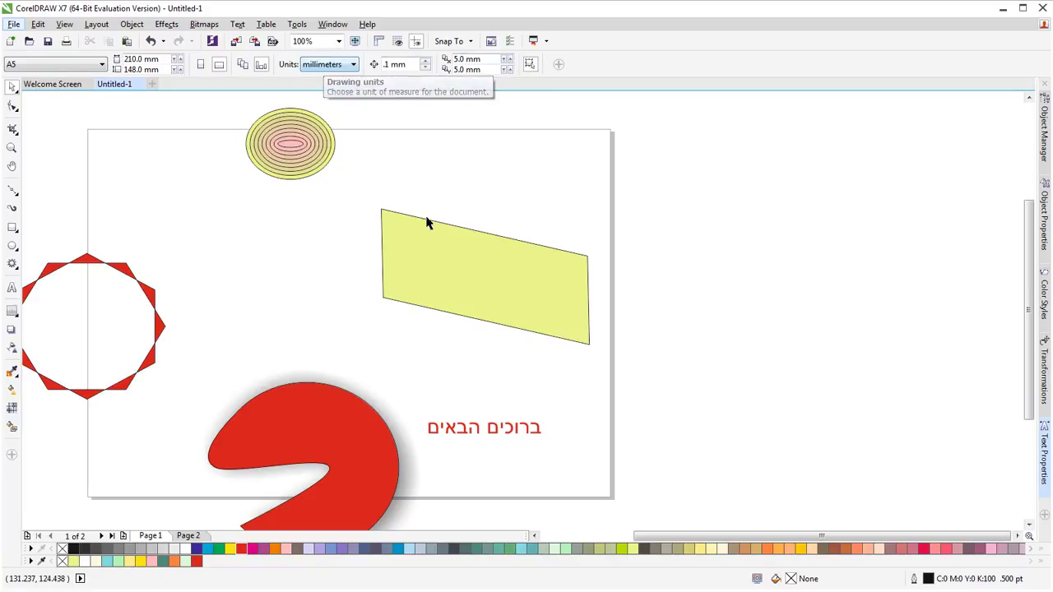
- Select the parallelogram together with the concentric ellipses, first by adding to the selection and again with a marquee, and clear the selection
left_click(458, 284)
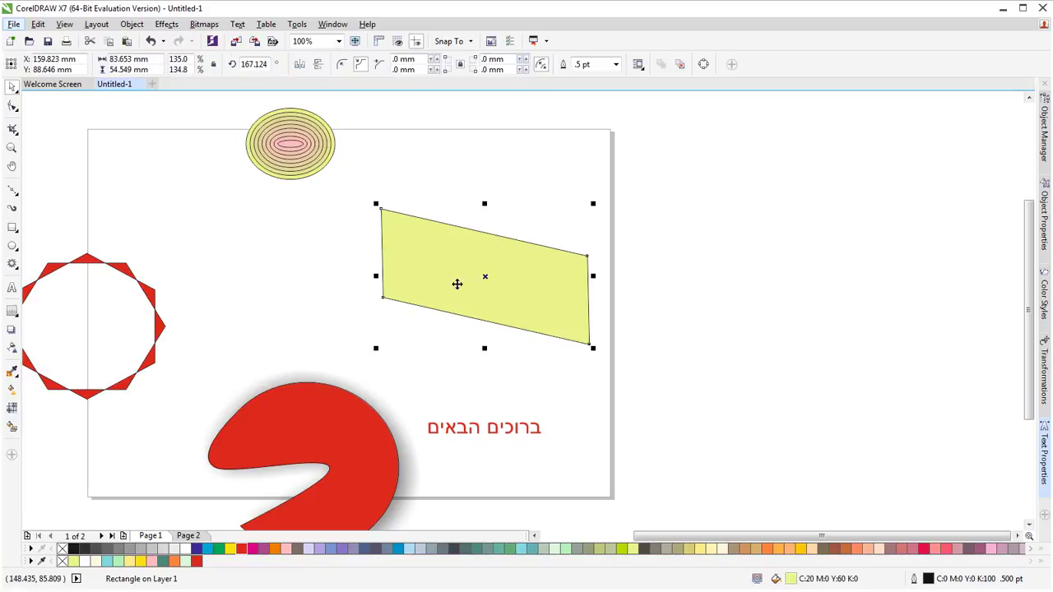
left_click(294, 150, "shift")
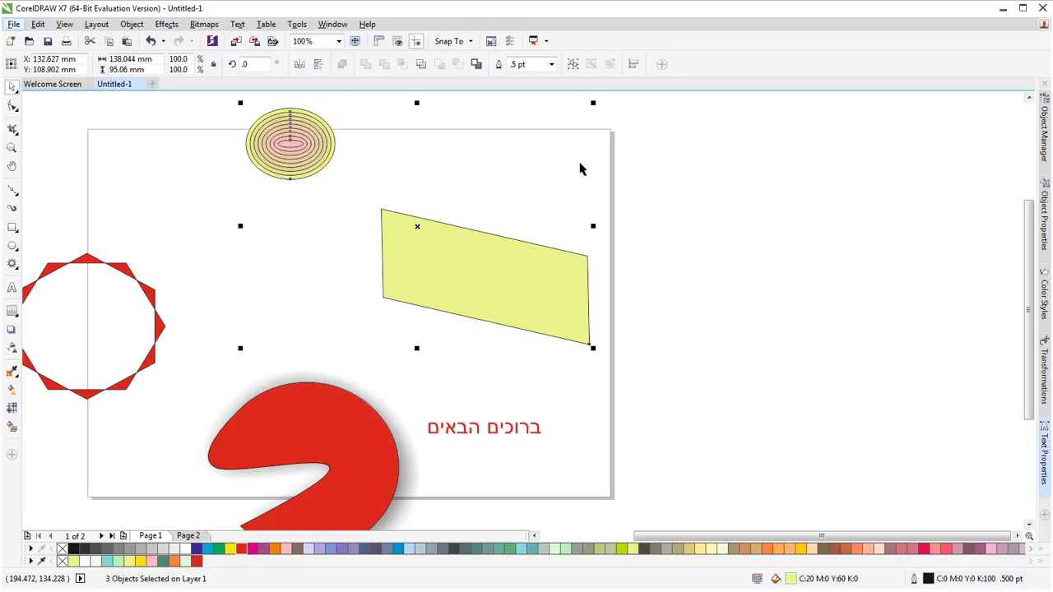
left_click(640, 167)
left_click_drag(692, 100, 223, 358)
left_click(730, 327)
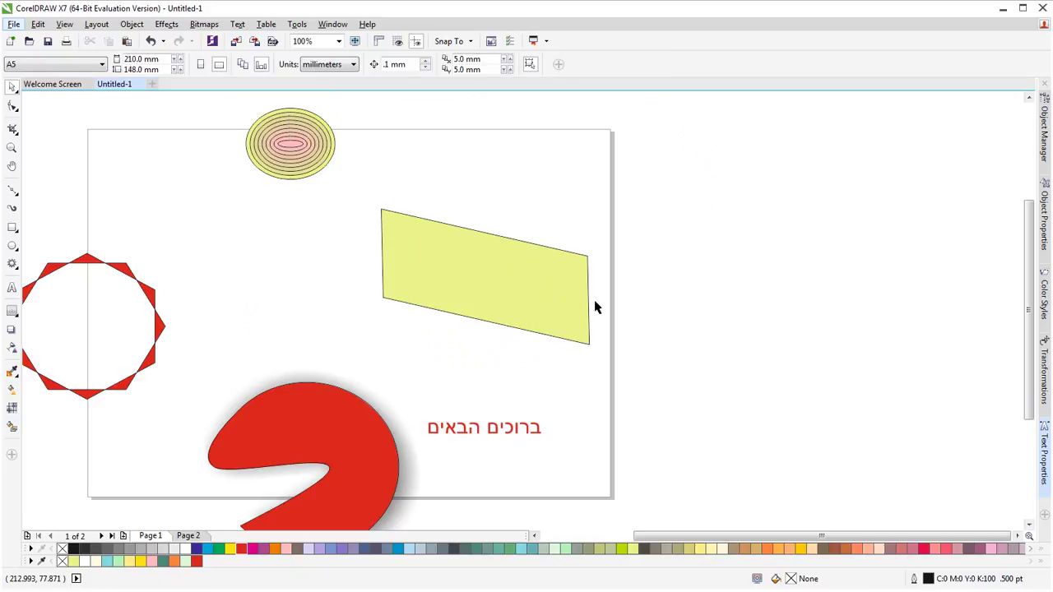
- Skew the parallelogram horizontally by shifting its upper edge to the right, making it about 101 mm wide
left_click(505, 287)
left_click(511, 280)
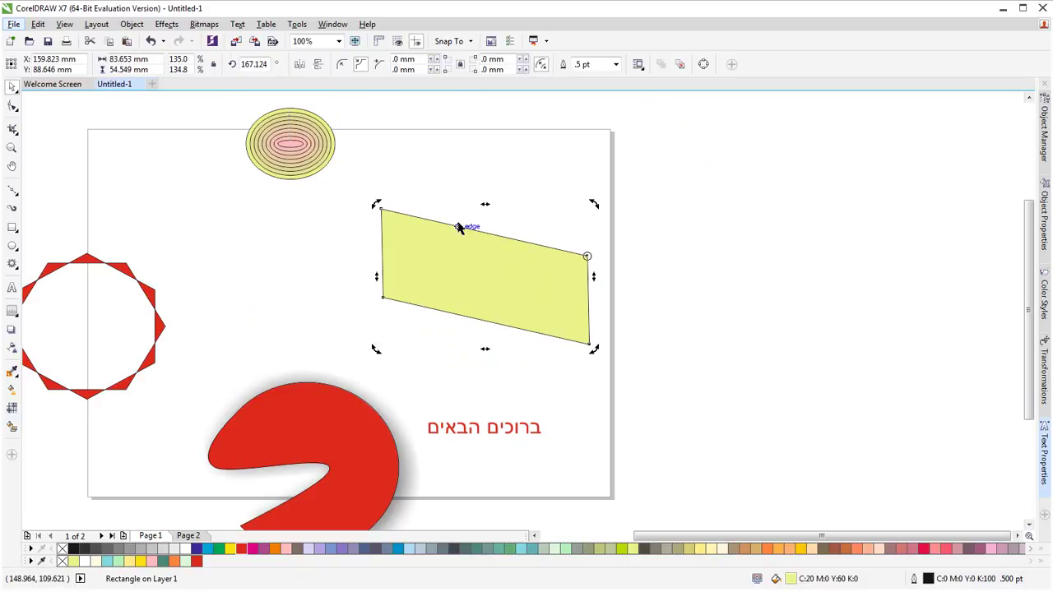
left_click_drag(483, 203, 634, 204)
left_click(691, 212)
left_click(614, 290)
left_click(679, 217)
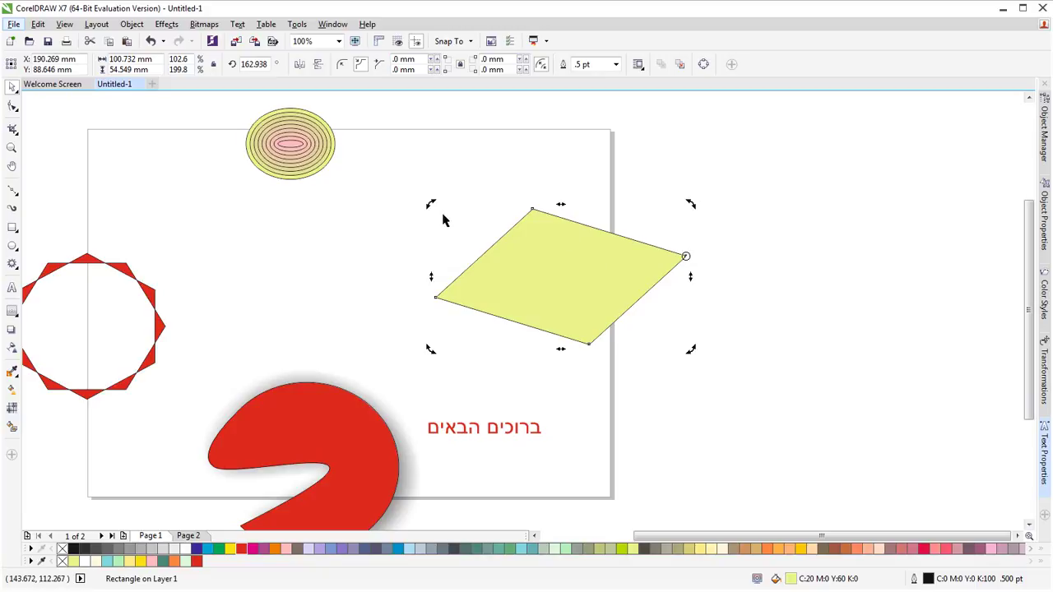
mouse_move(429, 202)
left_mouse_down()
mouse_move(510, 150)
mouse_move(452, 327)
mouse_move(431, 190)
left_mouse_up()
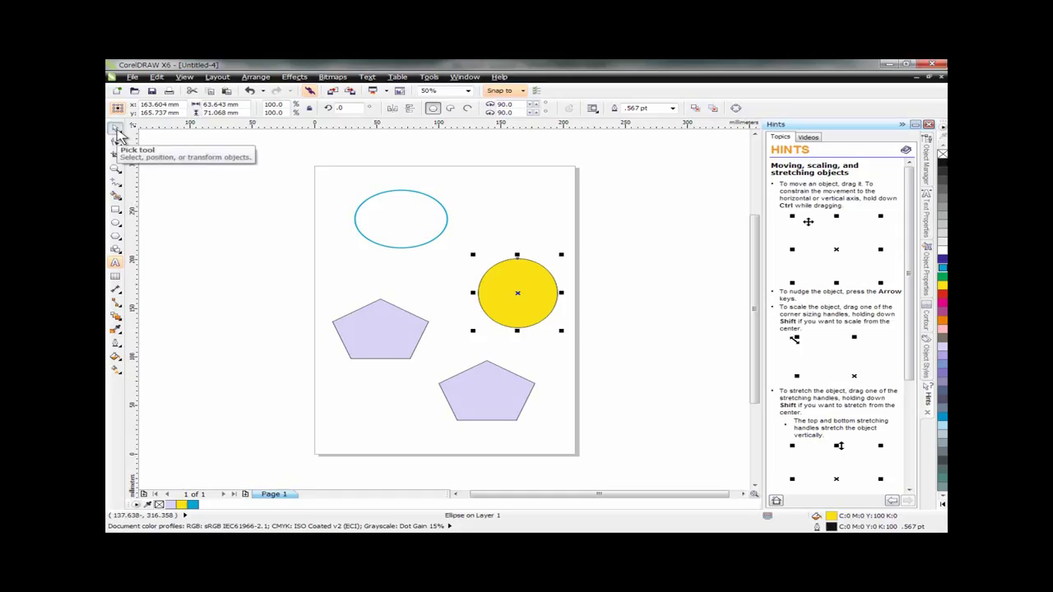
- In CorelDRAW X6, use the Pick tool to select the blue ellipse, yellow circle and upper pentagon one after another, and clear the selection
left_click(117, 133)
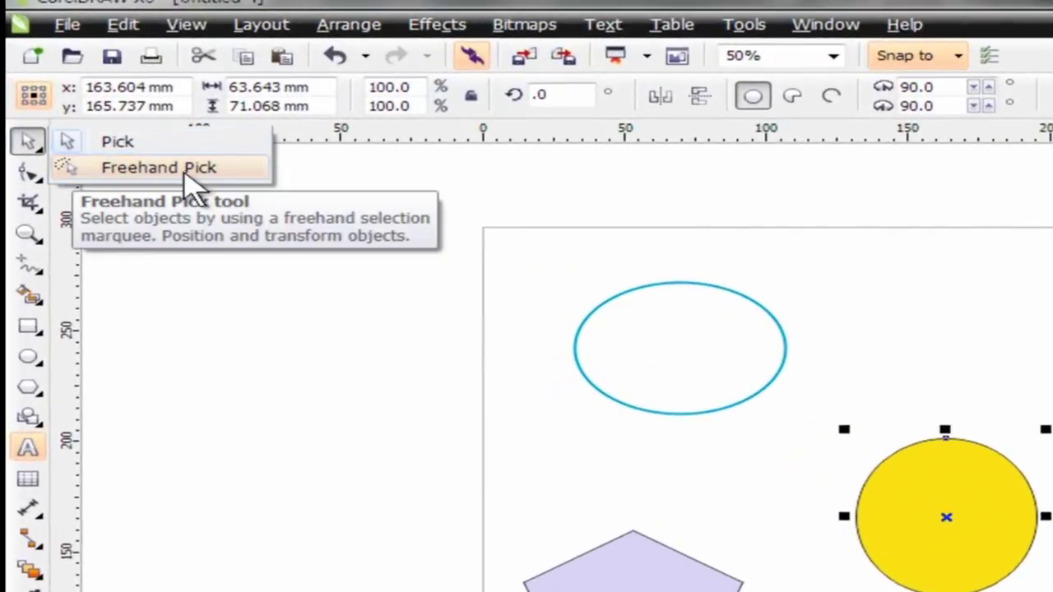
left_click(221, 288)
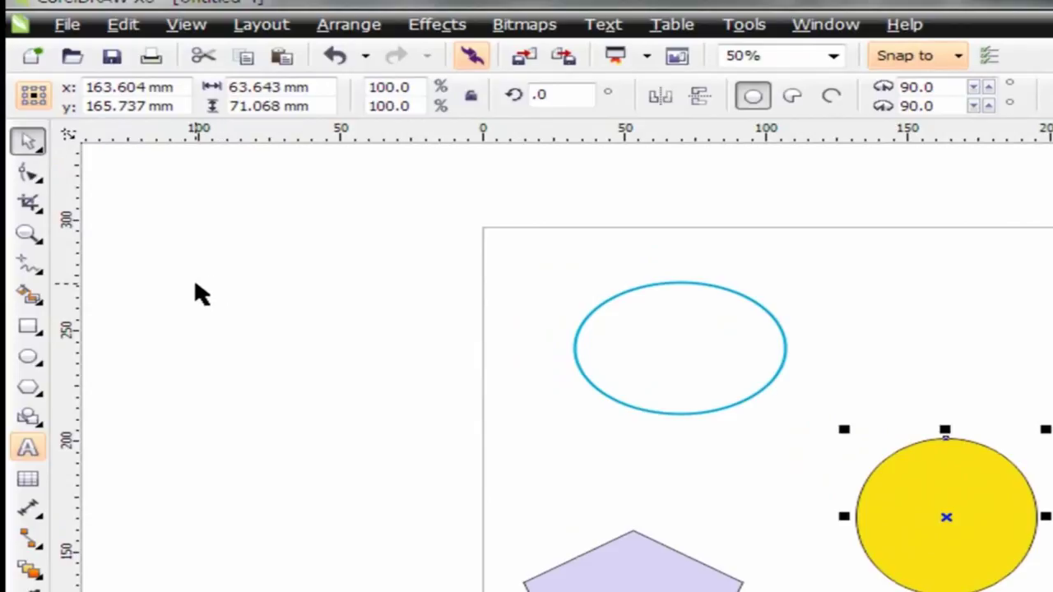
left_click(634, 341)
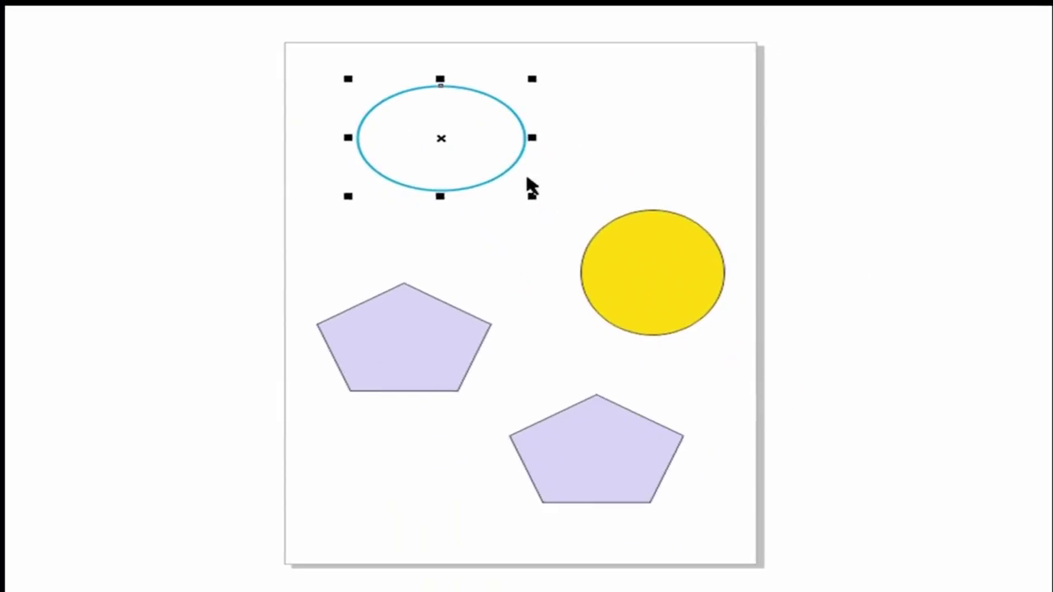
left_click(656, 264, "shift")
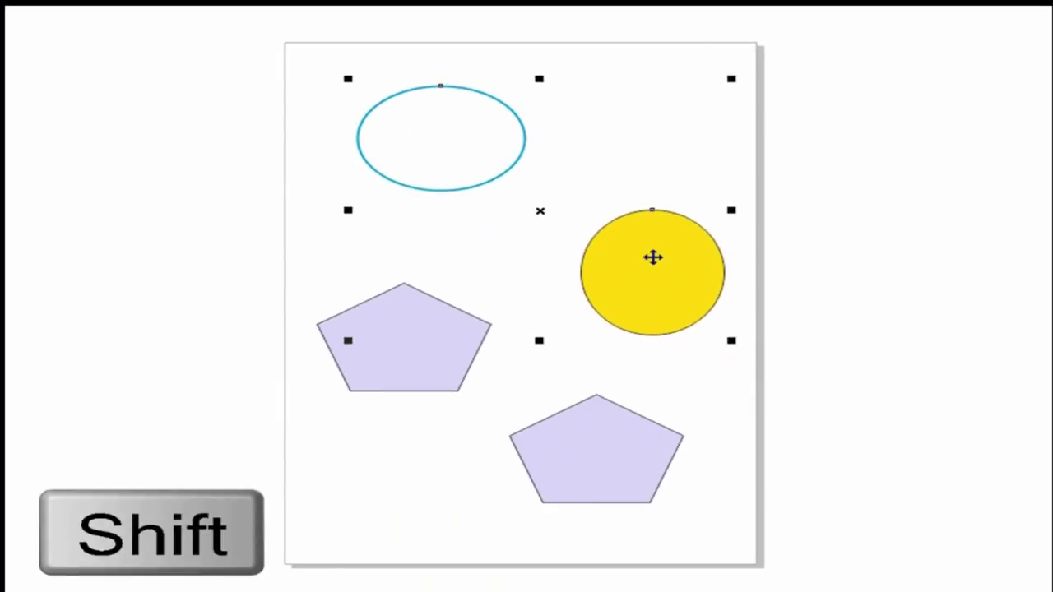
left_click(447, 362, "shift")
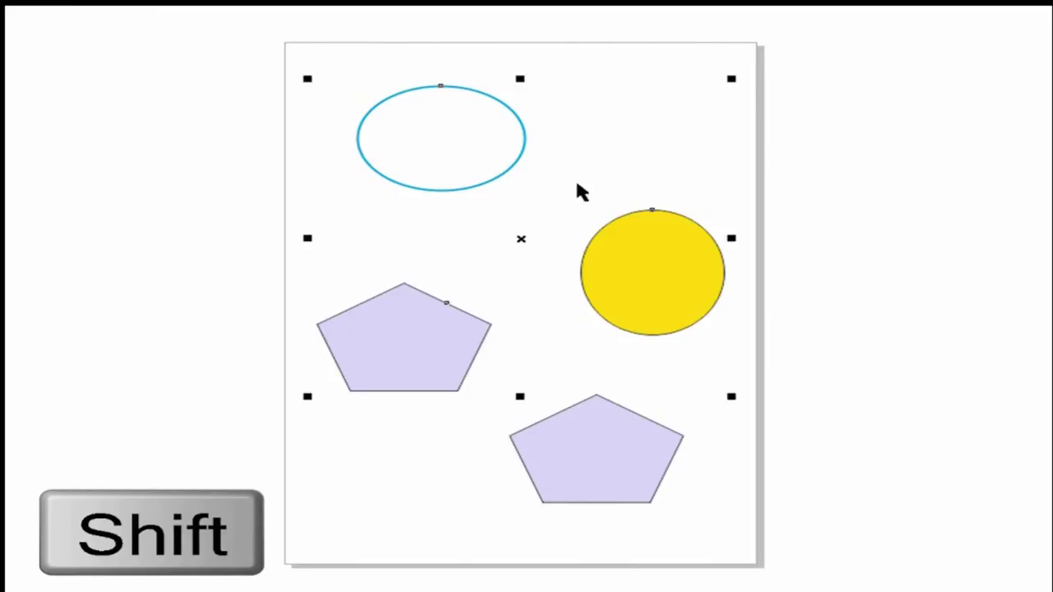
left_click(235, 231)
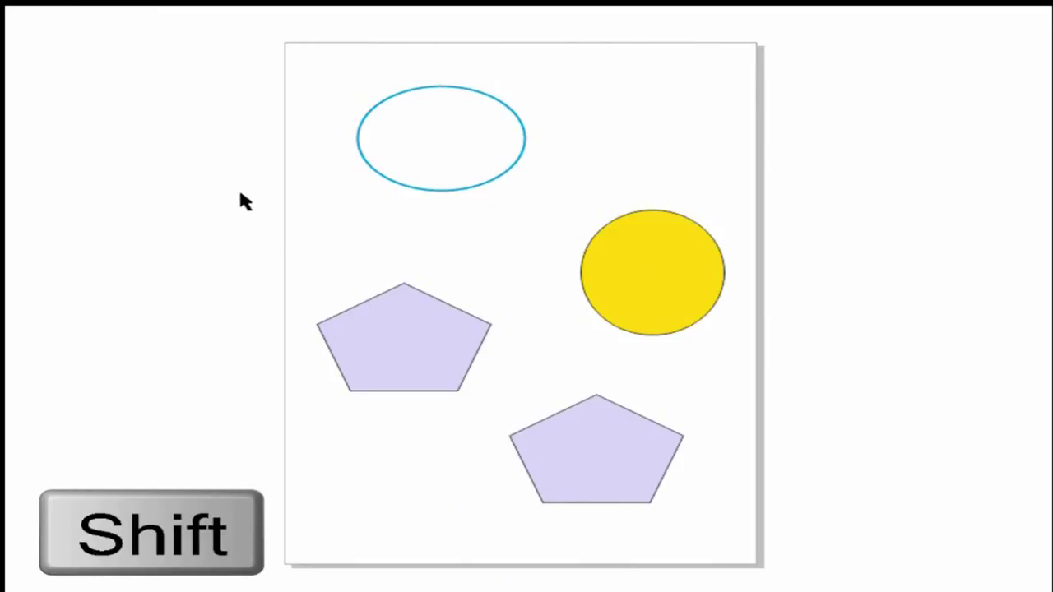
- Marquee-select the ellipse, the circle and the upper pentagon, leaving the lower pentagon only partly enclosed, and clear the selection
left_click_drag(235, 28, 782, 418)
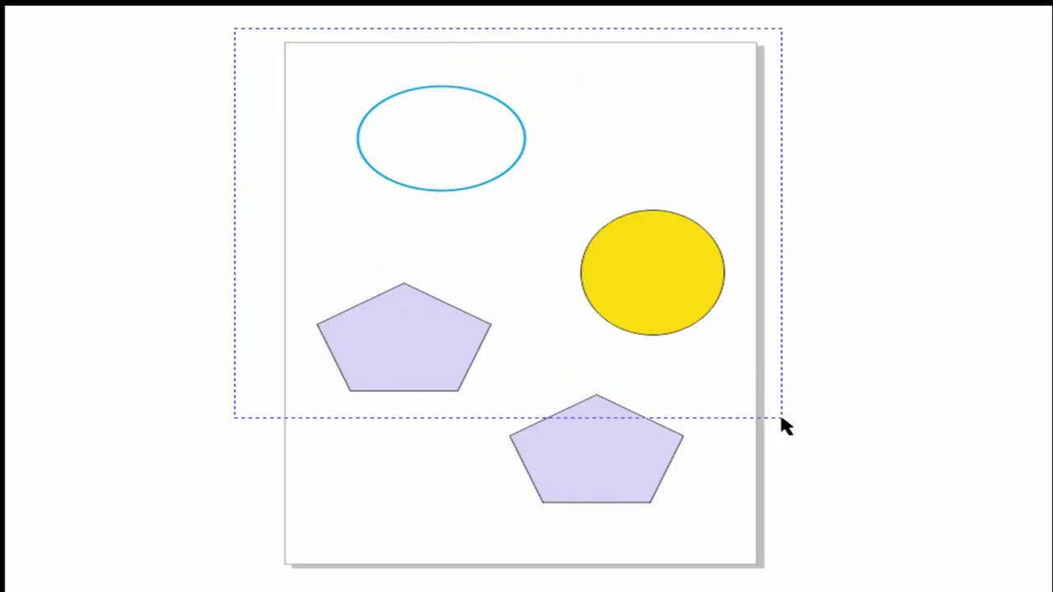
left_click_drag(781, 418, 775, 416)
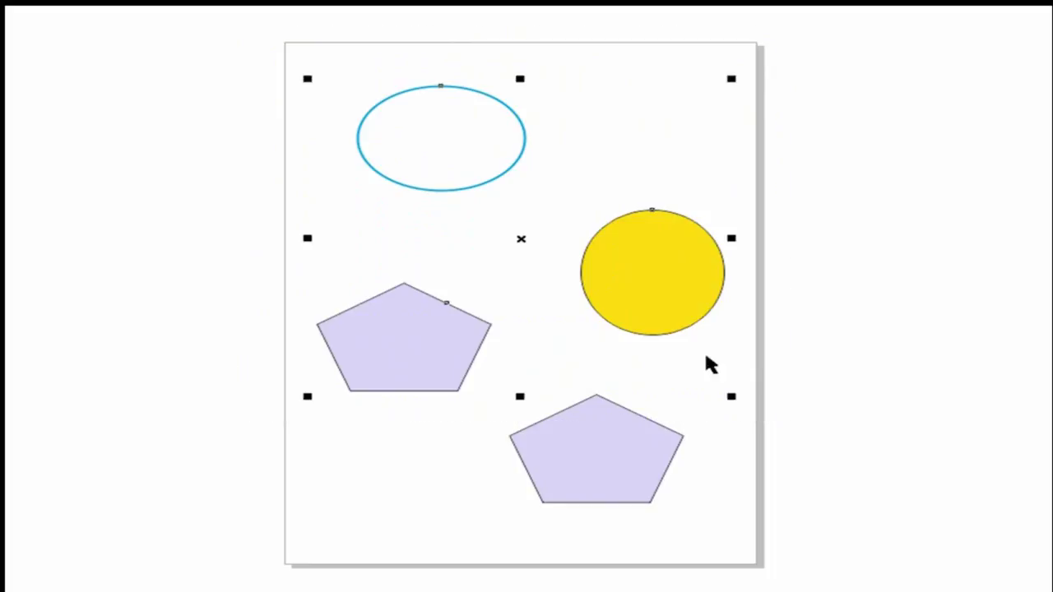
left_click(227, 279)
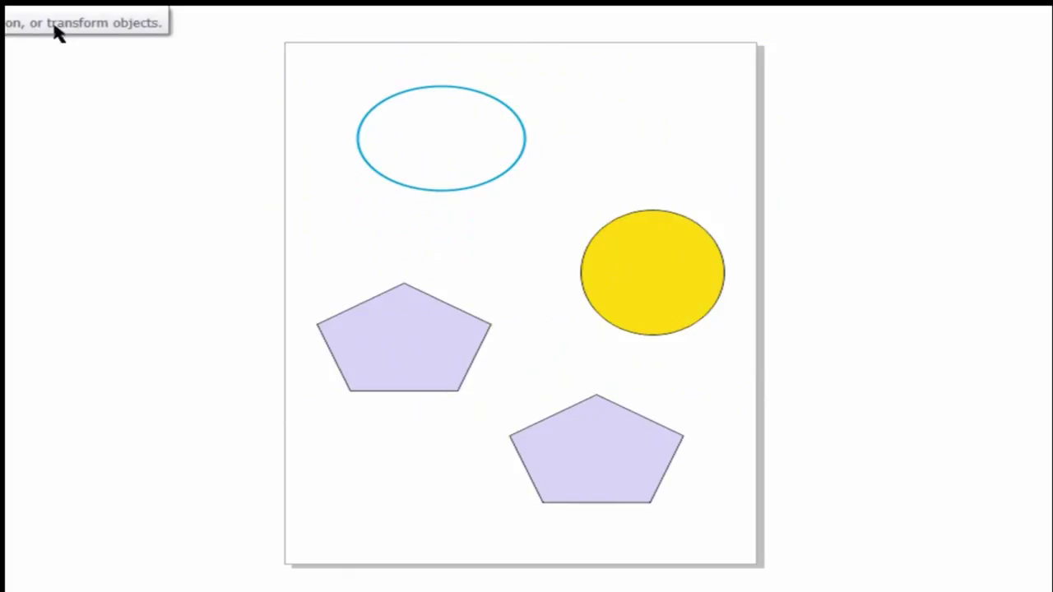
- Select the blue ellipse, toggle it between scaling and rotation modes, and rotate it slightly counterclockwise about its centre
left_click(476, 136)
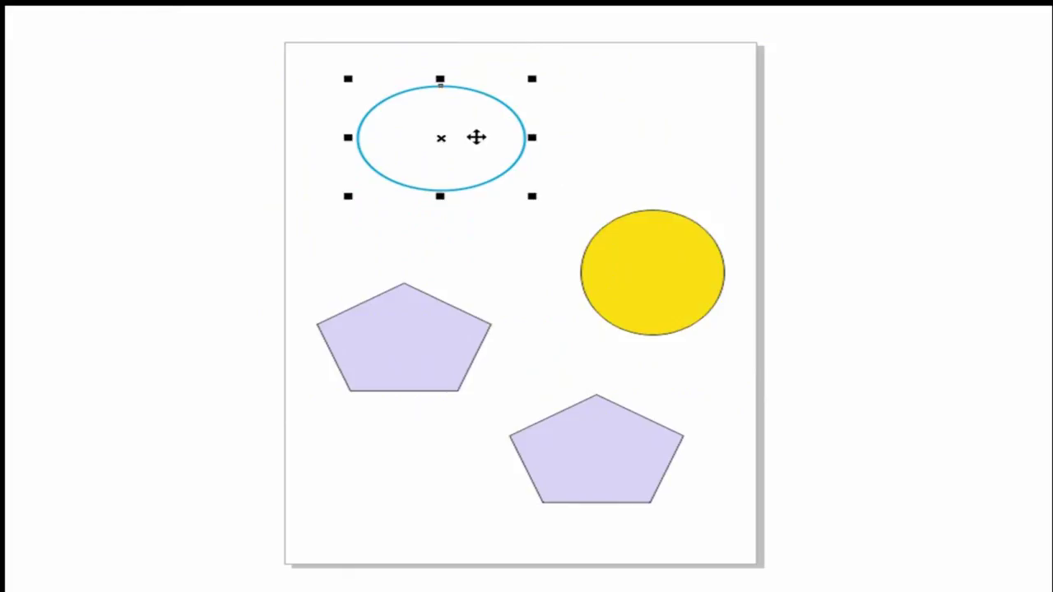
left_click(476, 122)
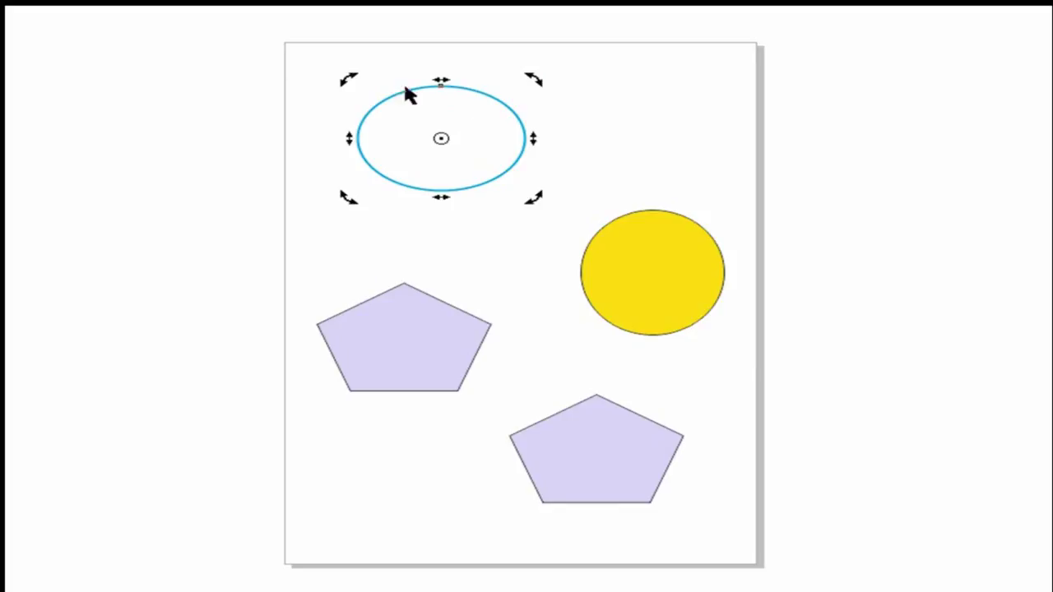
left_click(459, 128)
left_click(461, 123)
left_click_drag(533, 80, 510, 112)
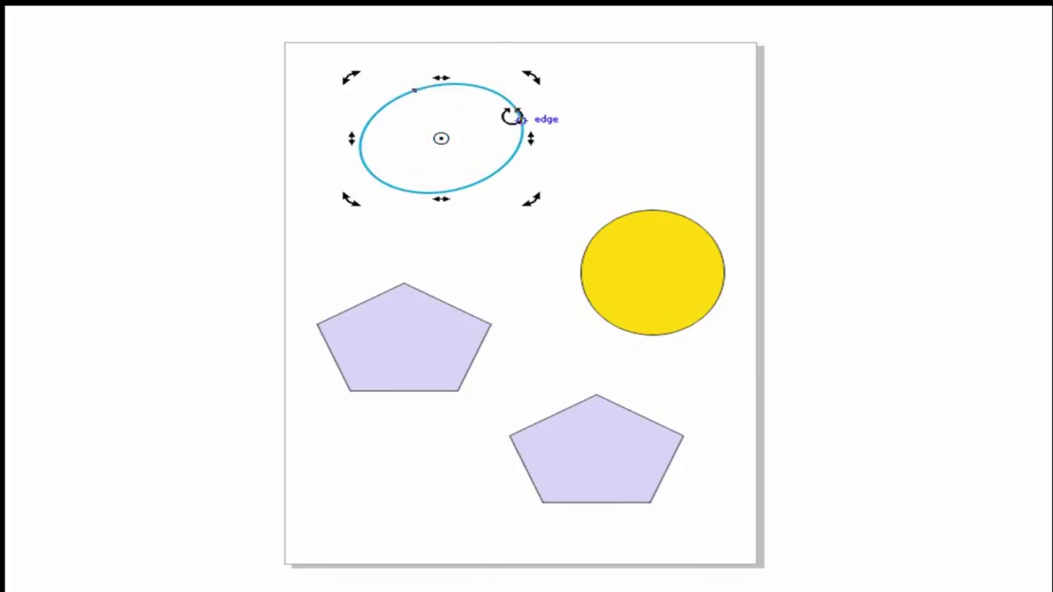
- Rotate the upper pentagon about a pivot moved off-centre toward its upper right, and skew it vertically by raising its right side
left_click(437, 320)
left_click(438, 320)
left_click_drag(496, 277, 535, 265)
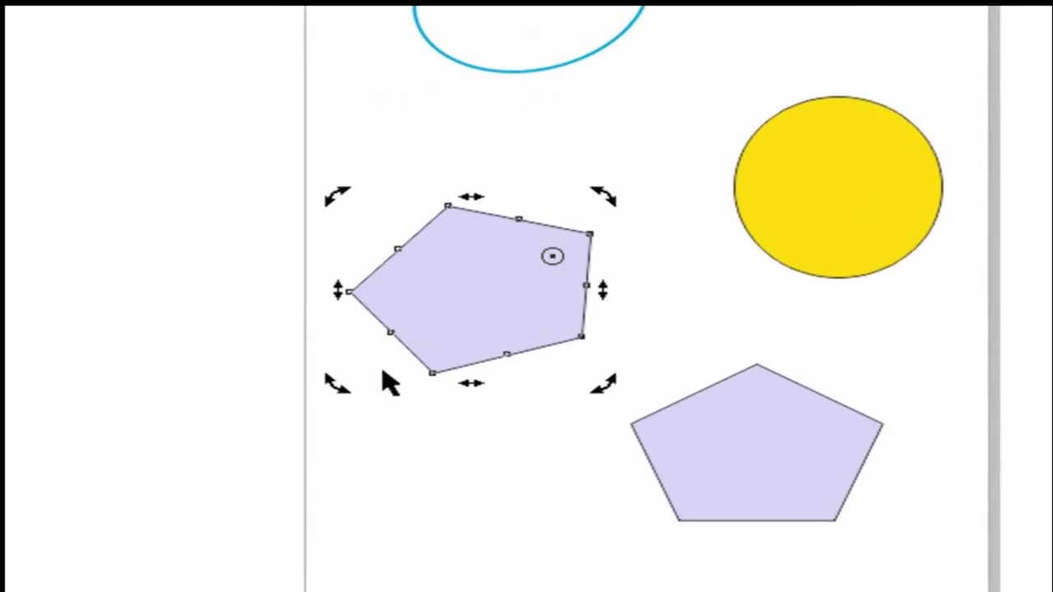
left_click_drag(335, 384, 480, 362)
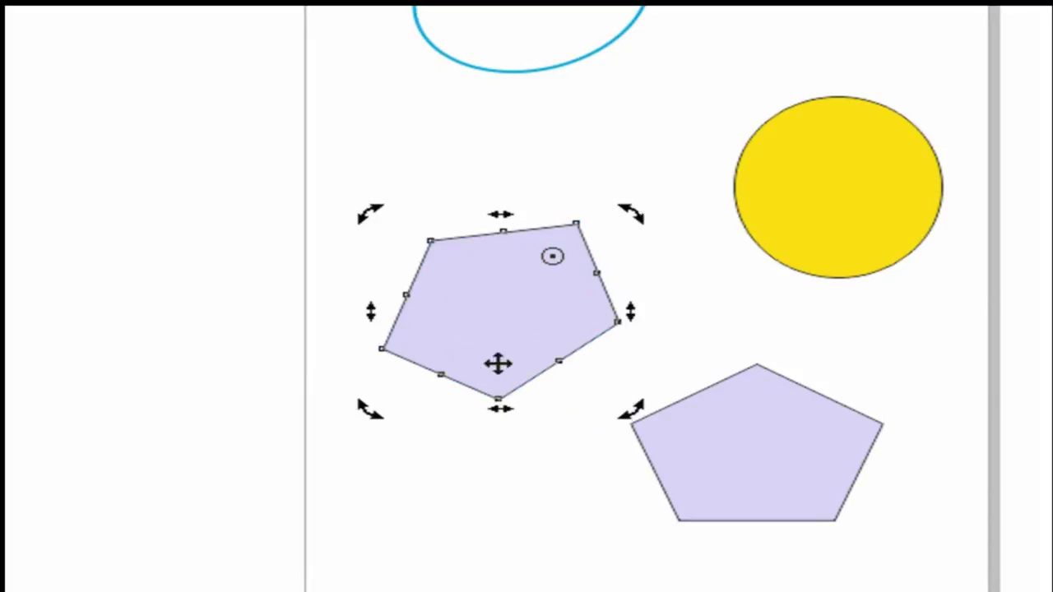
left_click_drag(638, 316, 642, 277)
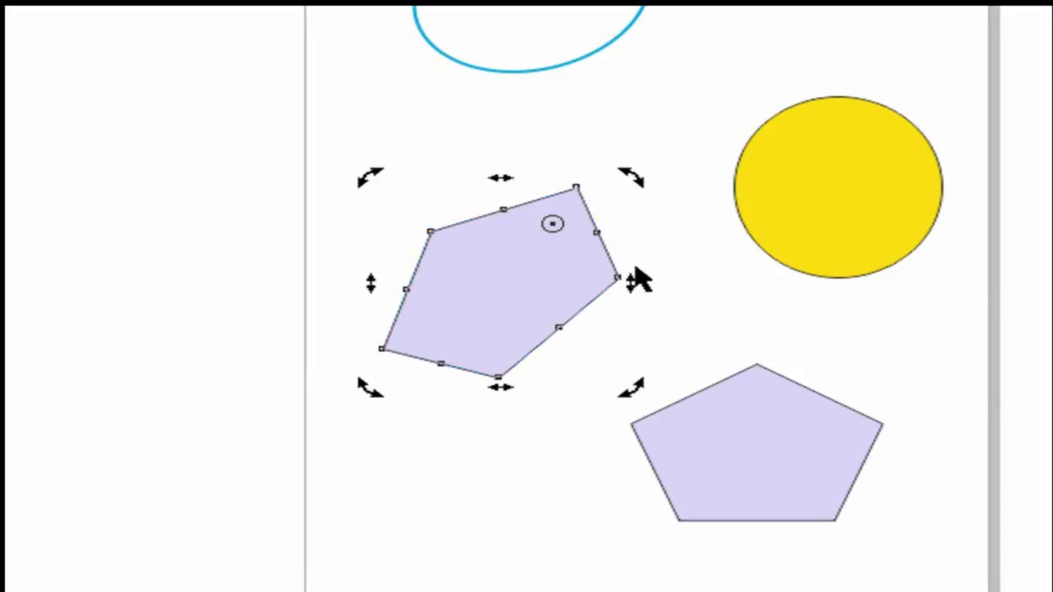
- Select the yellow circle and skew it vertically by lowering its left side, turning it into a tilted ellipse
left_click(827, 201)
left_click(807, 198)
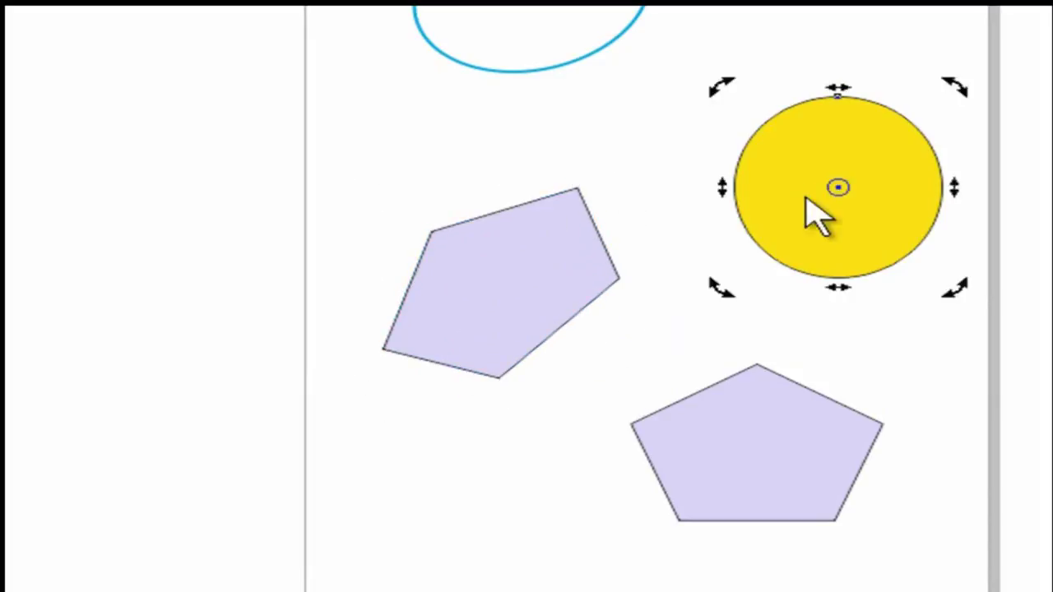
left_click_drag(735, 189, 725, 282)
left_click_drag(458, 367, 457, 354)
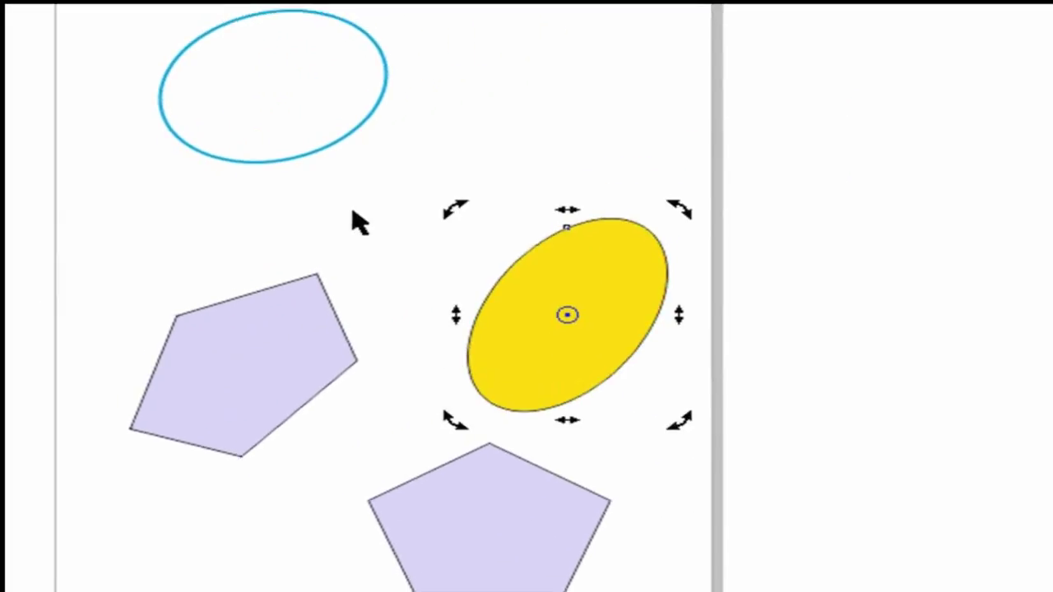
- Move the blue ellipse to about X 92 mm, Y 244 mm, and skew it horizontally to about 79 mm wide
left_click(290, 96)
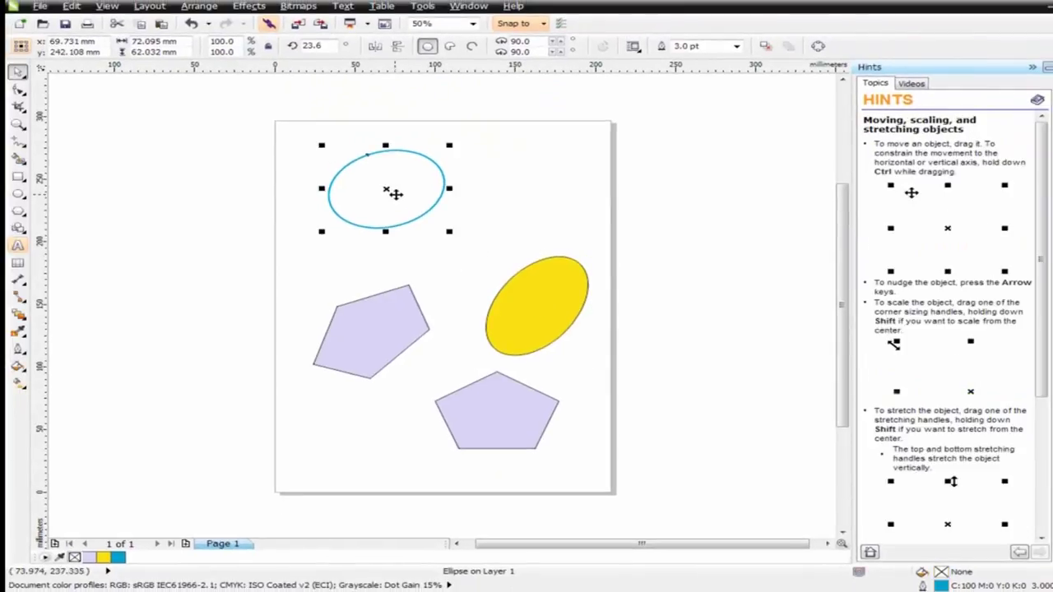
left_click(396, 194)
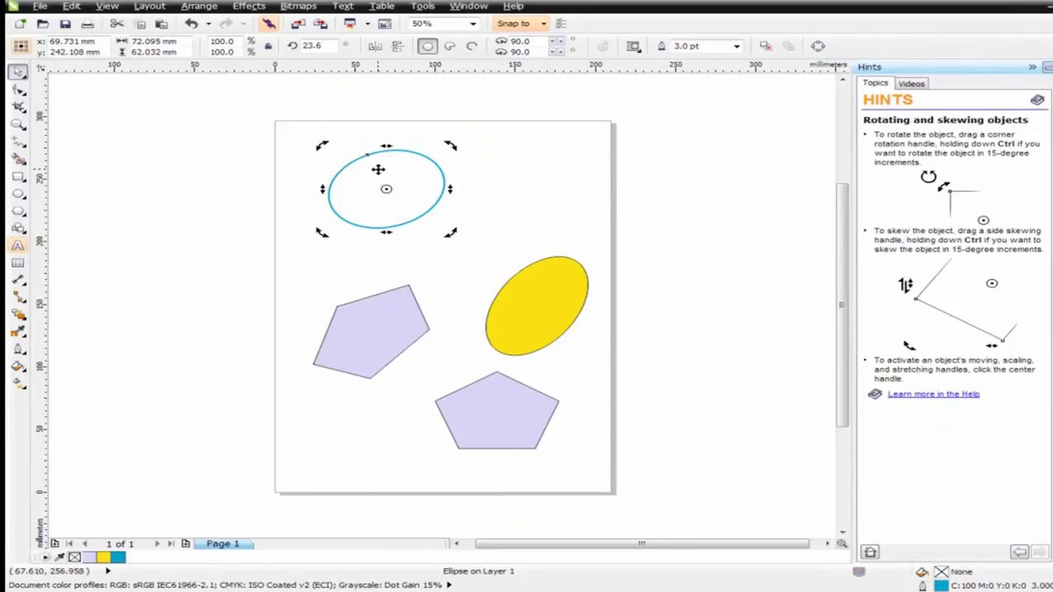
left_click_drag(364, 173, 414, 180)
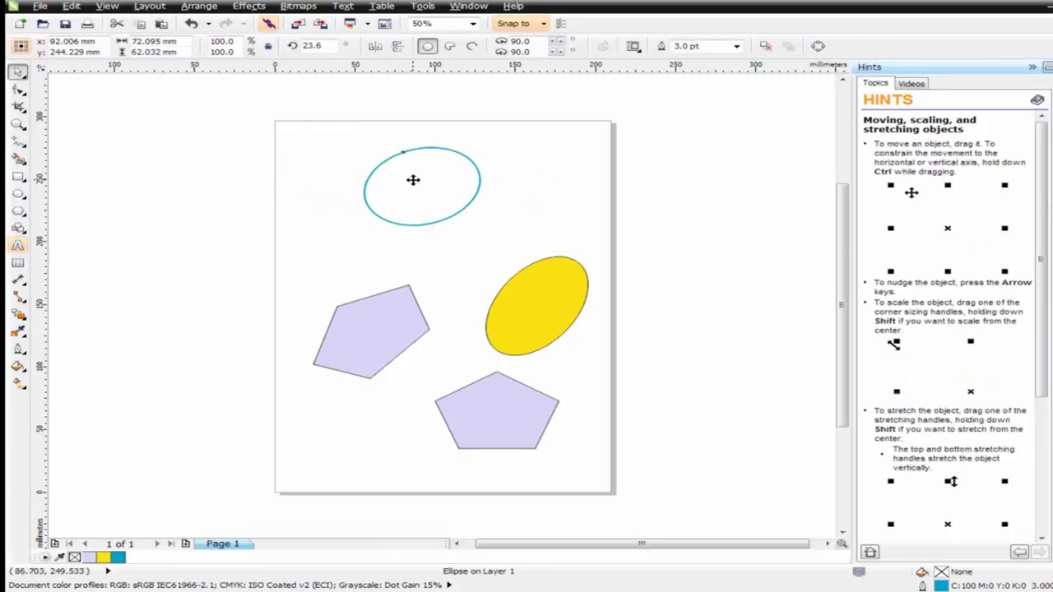
left_click(413, 181)
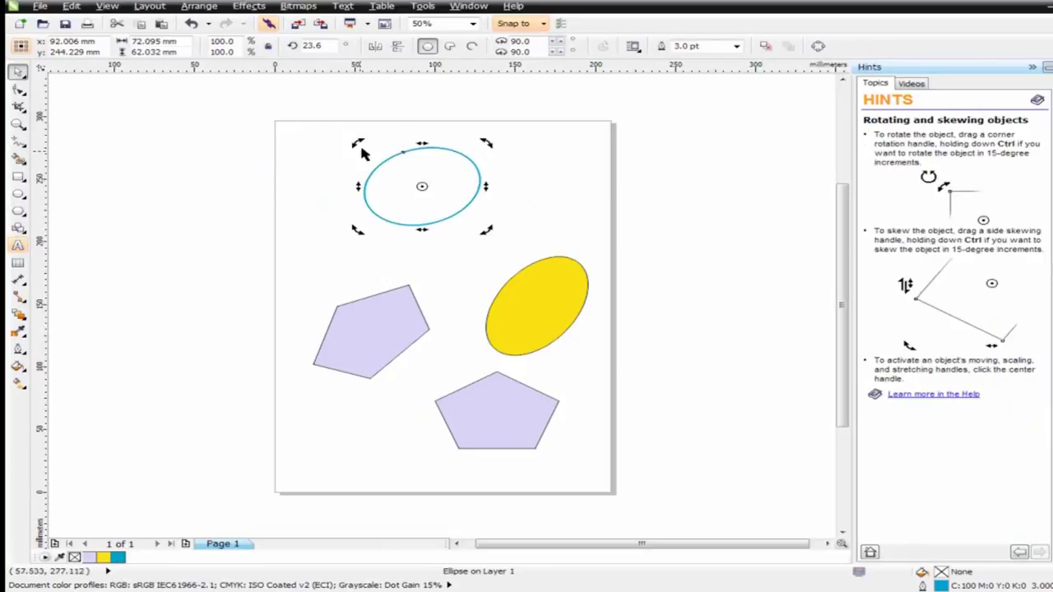
left_click_drag(481, 229, 458, 233)
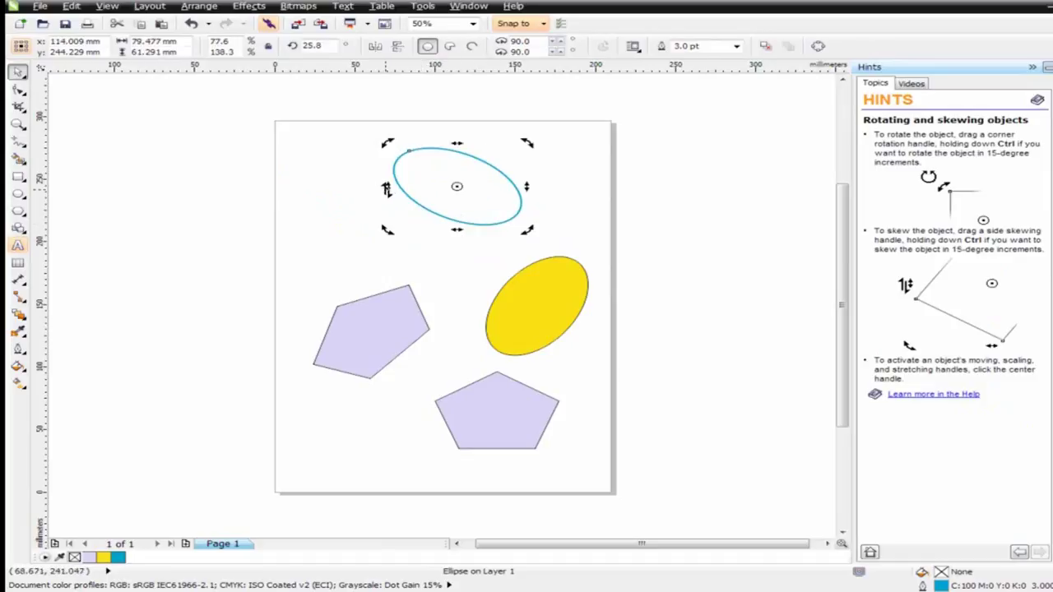